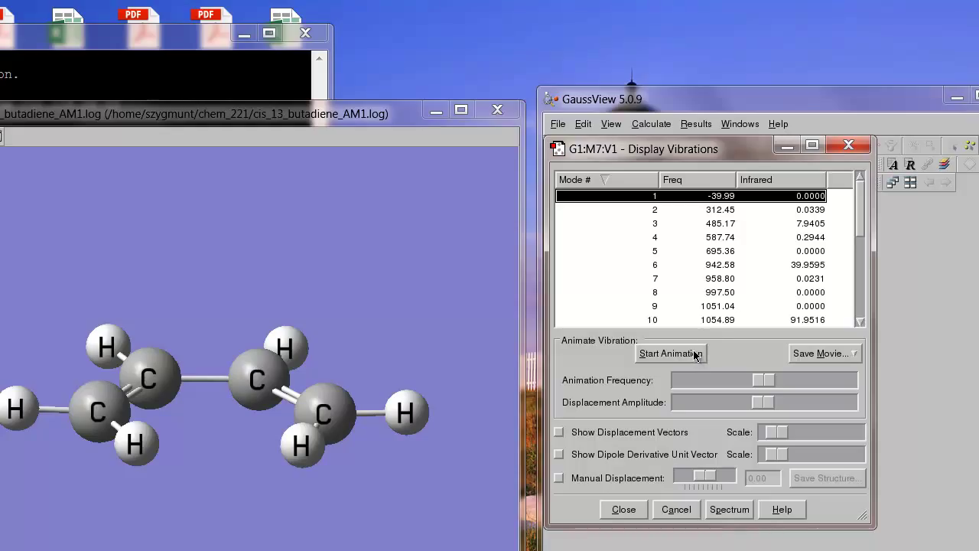
# - Compare vibrational mode 2 (312.45 cm⁻¹) with the imaginary mode 1 at -39.99 cm⁻¹
pyautogui.press('Down')
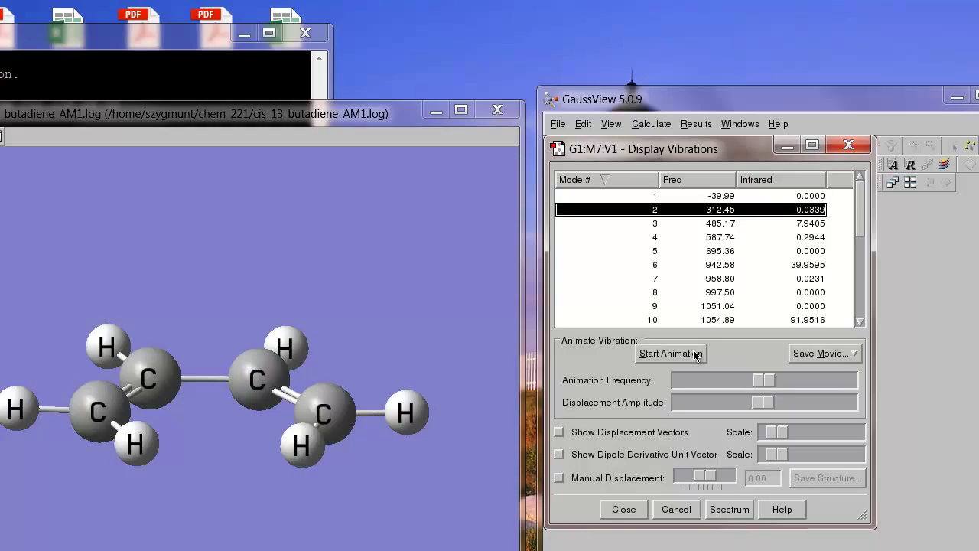
pyautogui.press('Up')
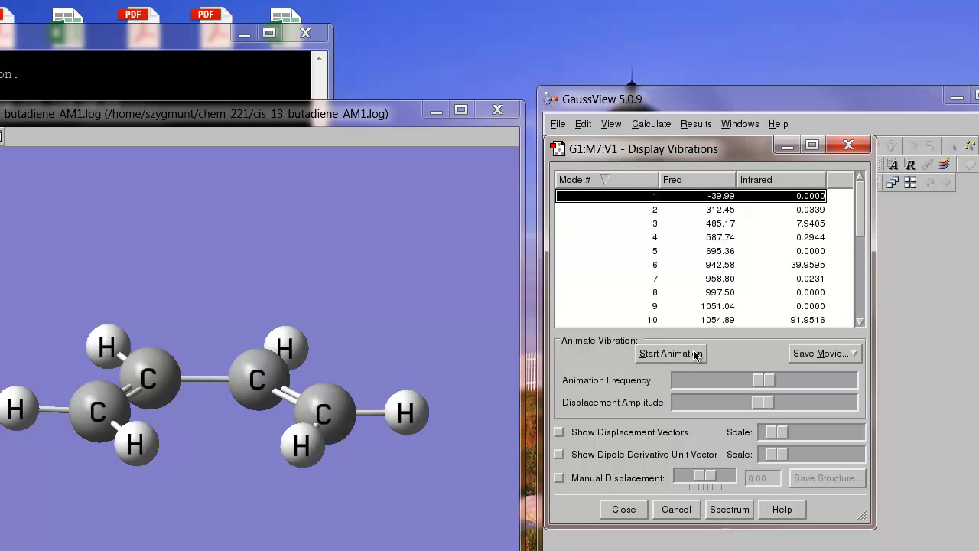
# - Animate the -39.99 cm⁻¹ mode 1 vibration, watch it, then stop the animation
pyautogui.click(694, 354)
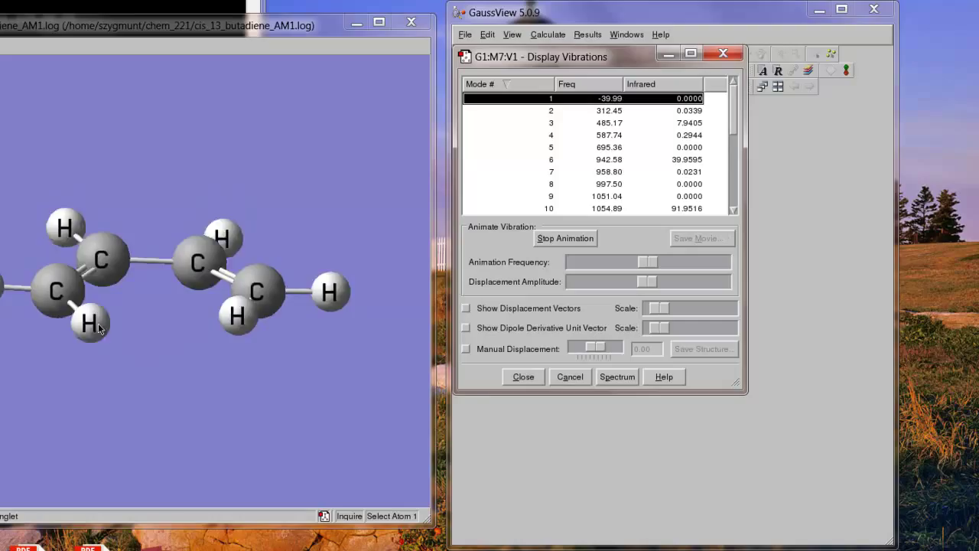
pyautogui.click(558, 240)
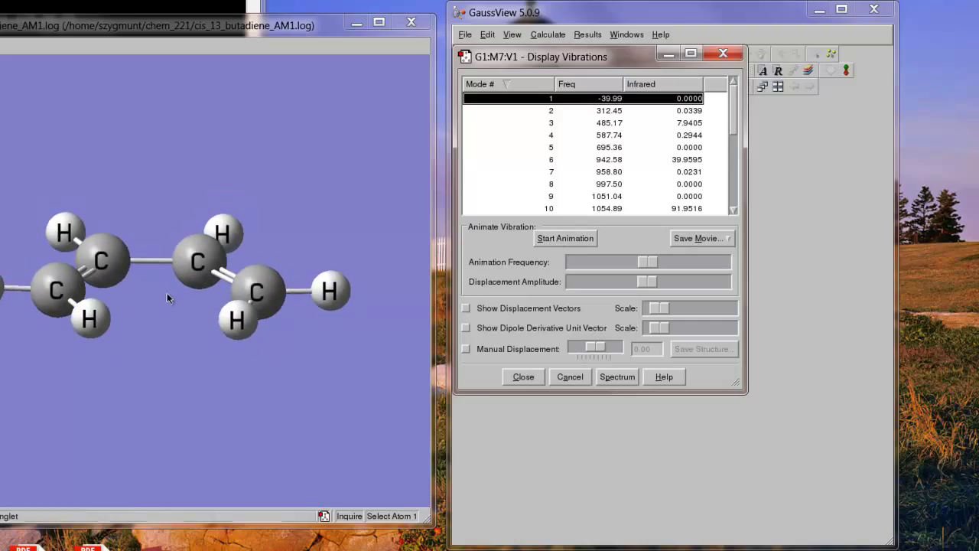
# - Close the vibrations list and select the left-end H, C, C, C atoms for a dihedral change
pyautogui.click(523, 377)
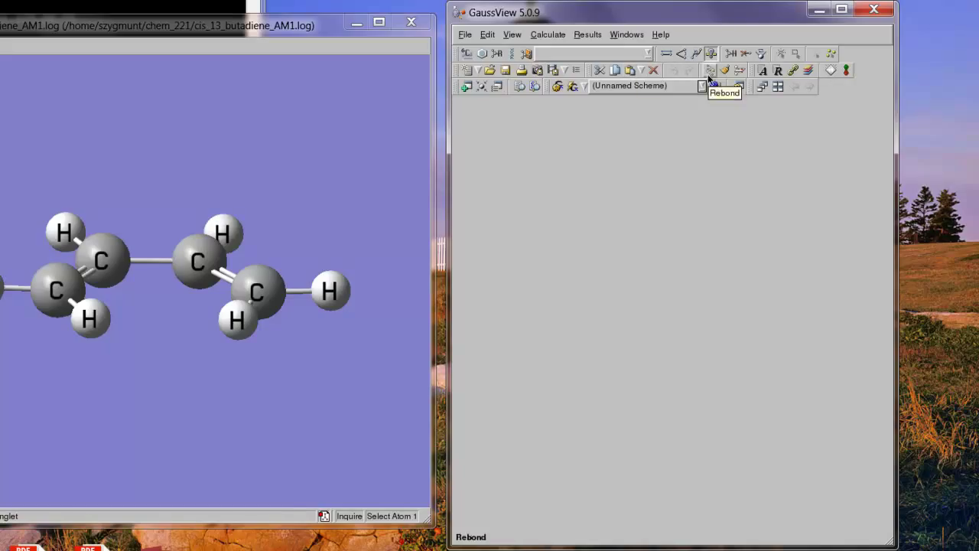
pyautogui.click(697, 56)
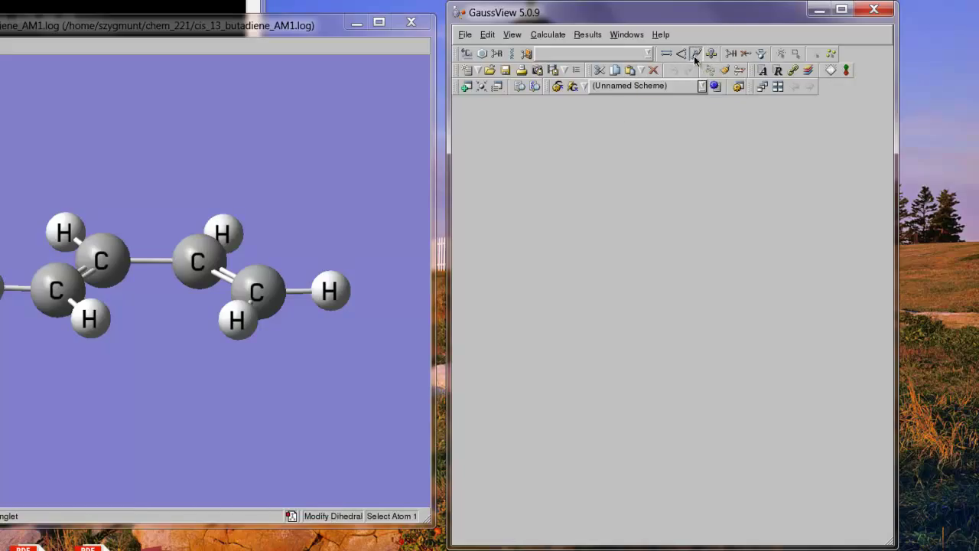
pyautogui.click(89, 318)
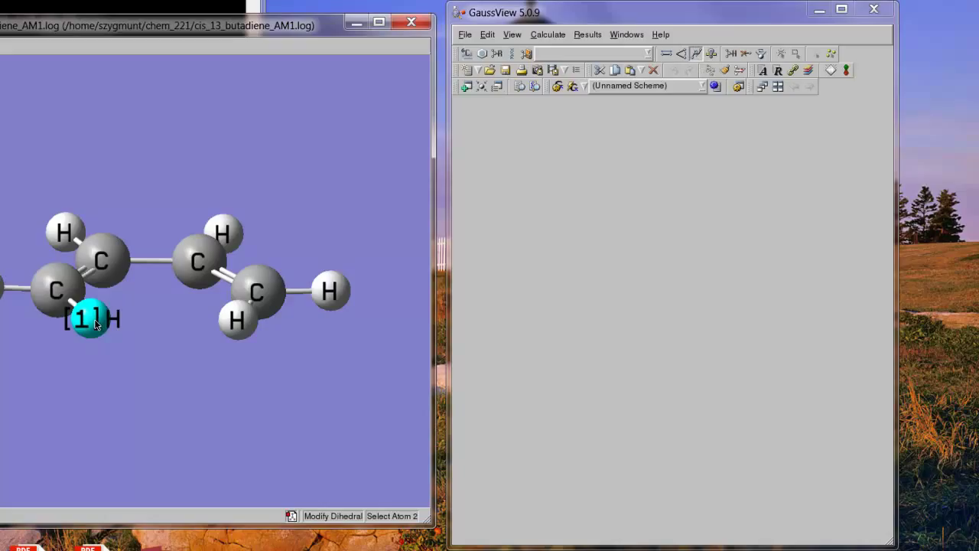
pyautogui.click(54, 294)
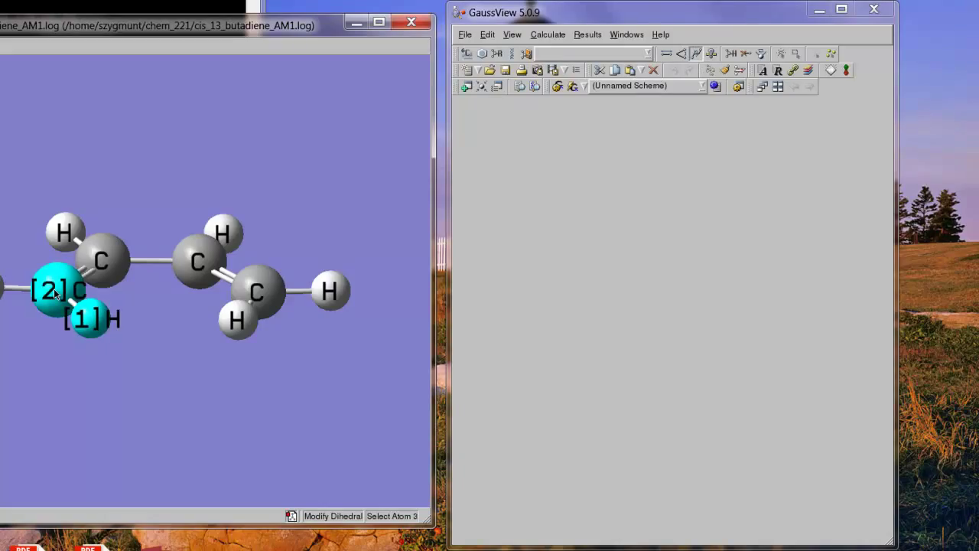
pyautogui.click(113, 253)
pyautogui.click(205, 263)
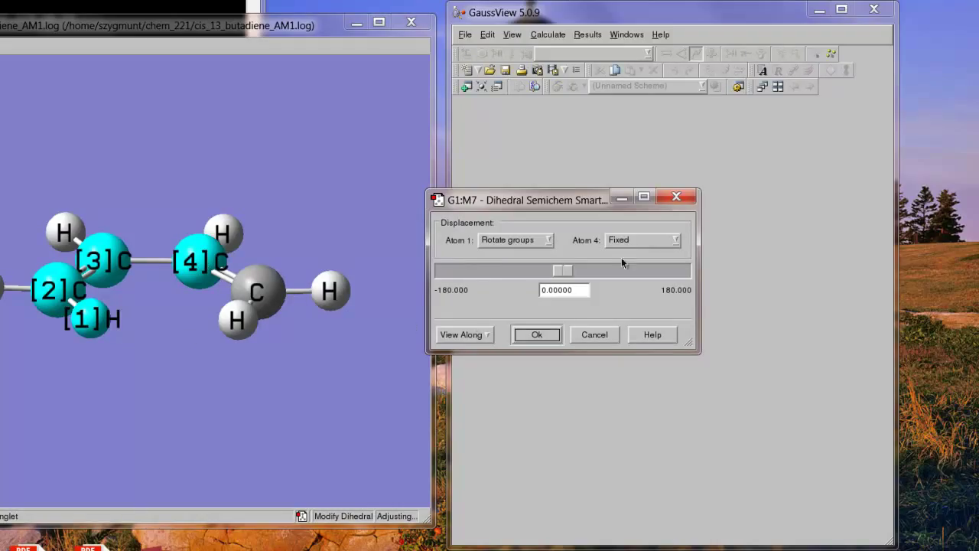
# - Step the left-end dihedral slider in 10-degree increments until it reads 30 degrees
pyautogui.click(584, 272)
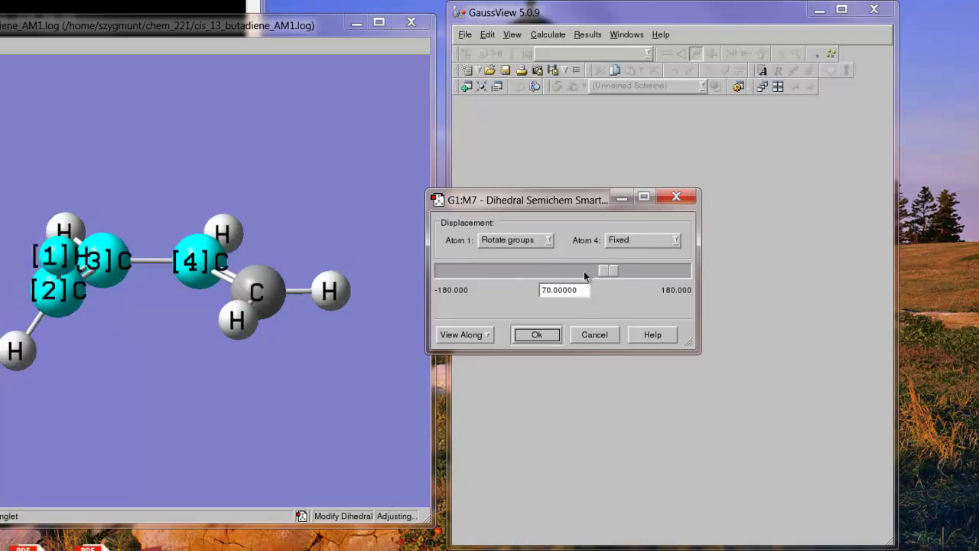
pyautogui.click(574, 272)
pyautogui.click(568, 270)
pyautogui.click(561, 269)
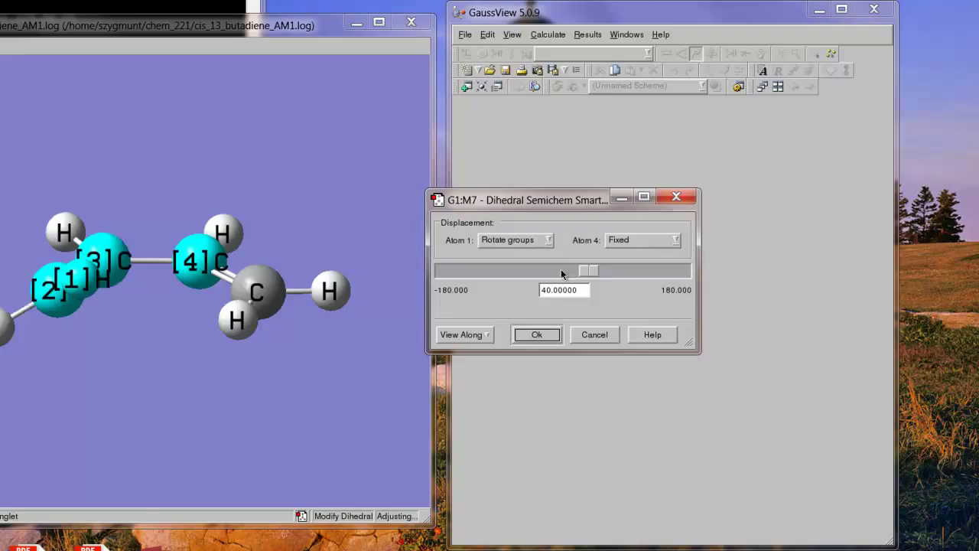
pyautogui.click(561, 269)
pyautogui.click(560, 269)
pyautogui.click(557, 263)
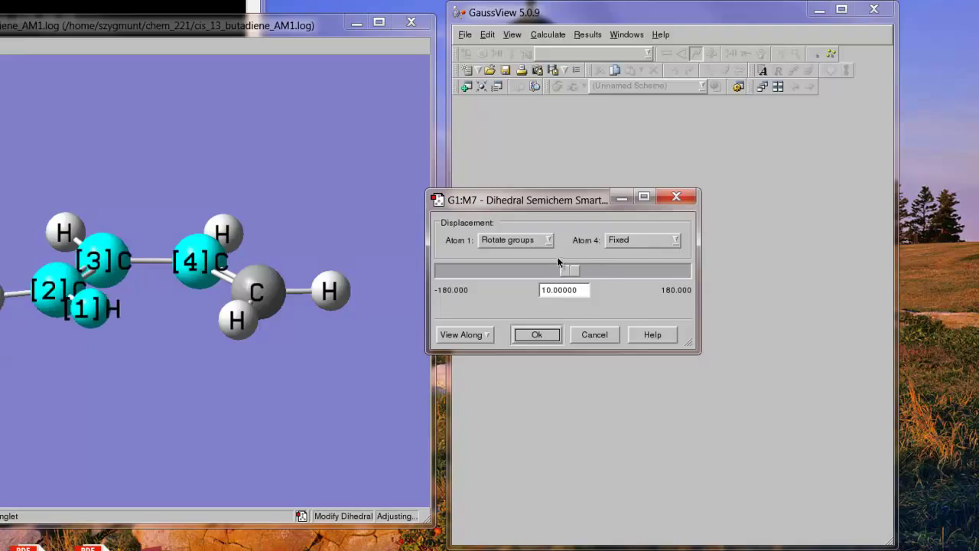
pyautogui.click(602, 267)
pyautogui.click(602, 267)
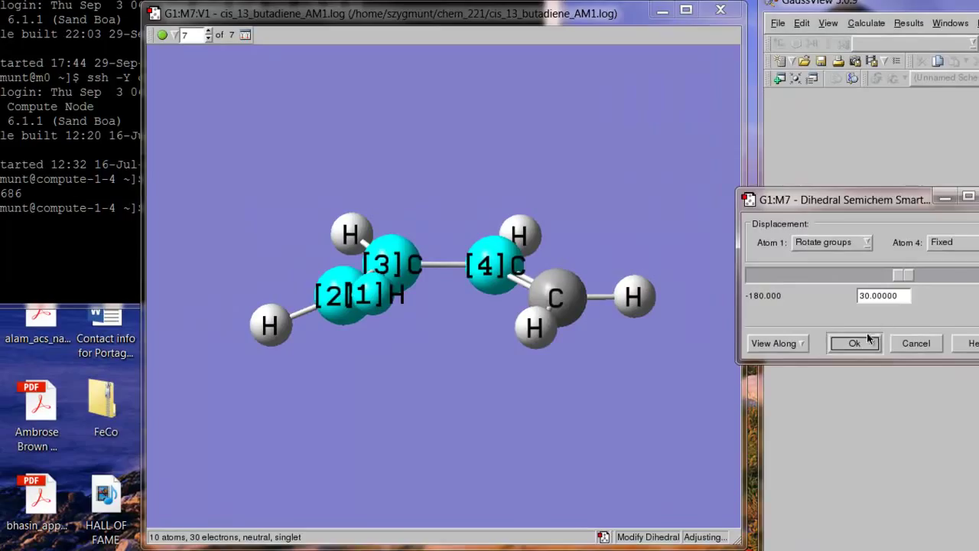
# - Apply the left-end 30° twist and select the right-end H, C, C, C dihedral atoms
pyautogui.click(868, 339)
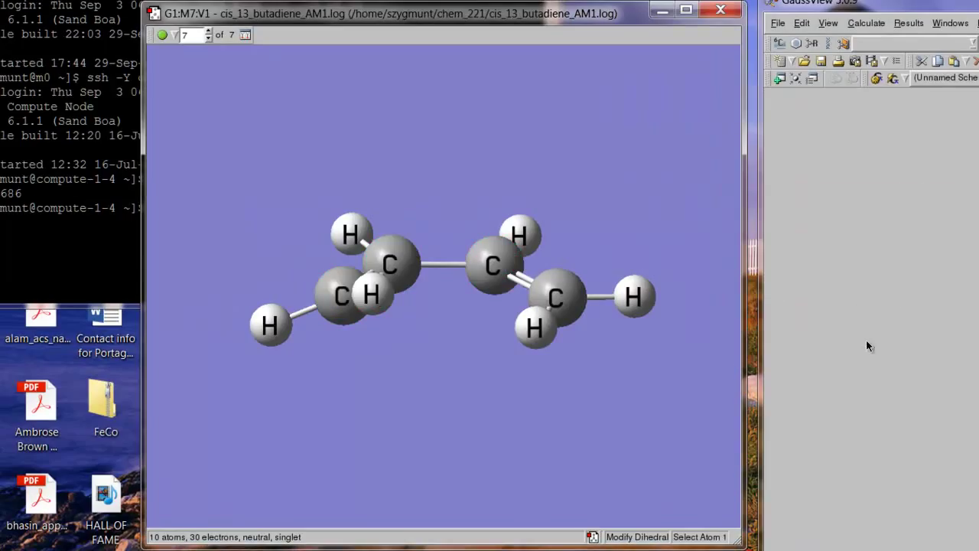
pyautogui.click(536, 325)
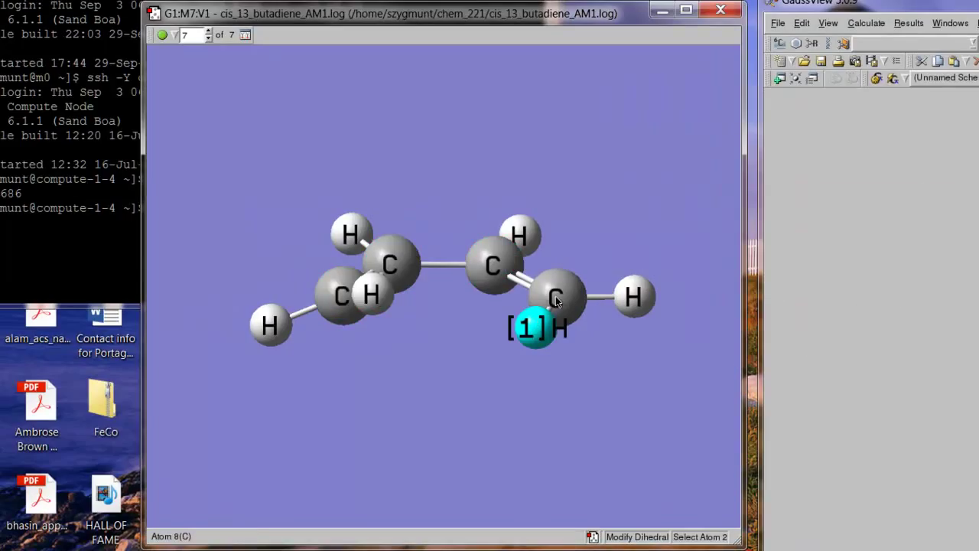
pyautogui.click(555, 296)
pyautogui.click(499, 261)
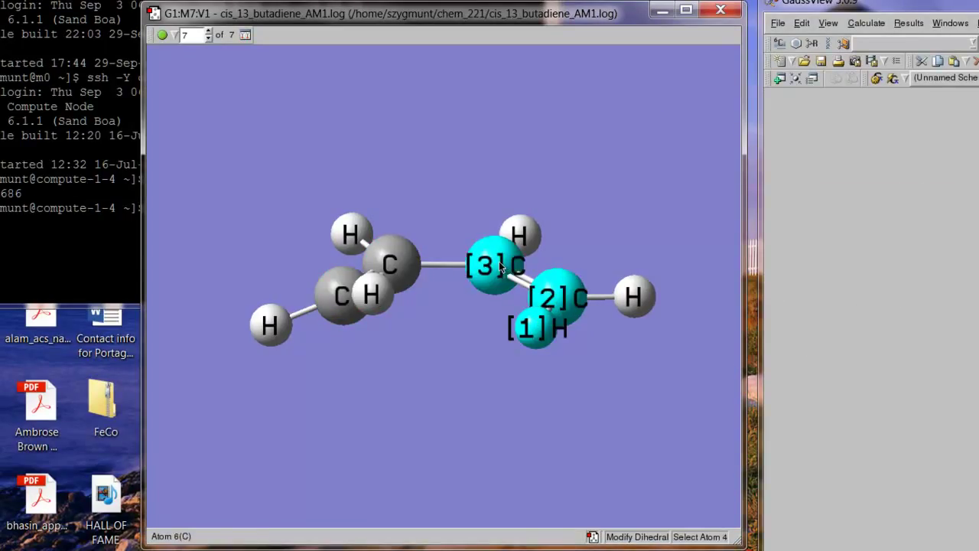
pyautogui.click(410, 265)
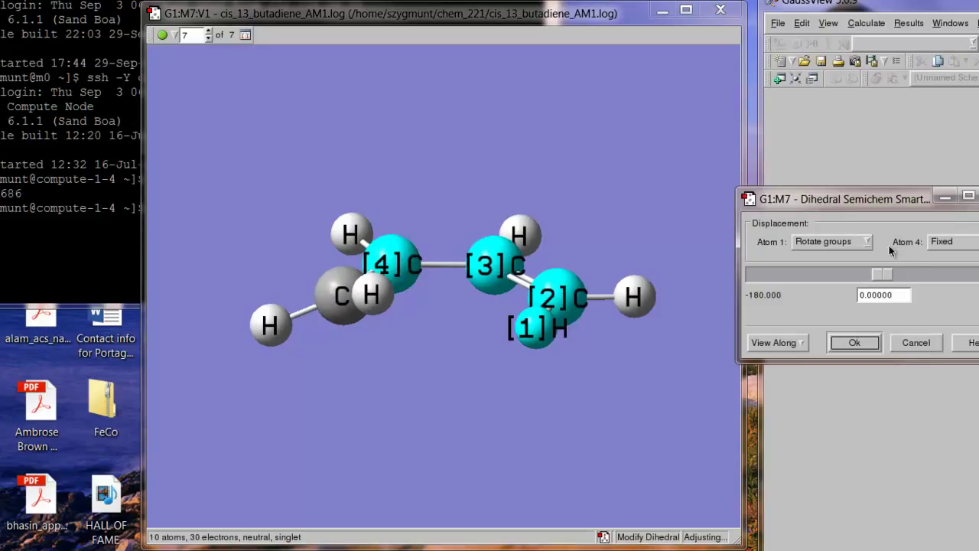
# - Raise the right-end dihedral to 30 degrees, apply it, and tilt the view to inspect
pyautogui.click(917, 273)
pyautogui.click(917, 273)
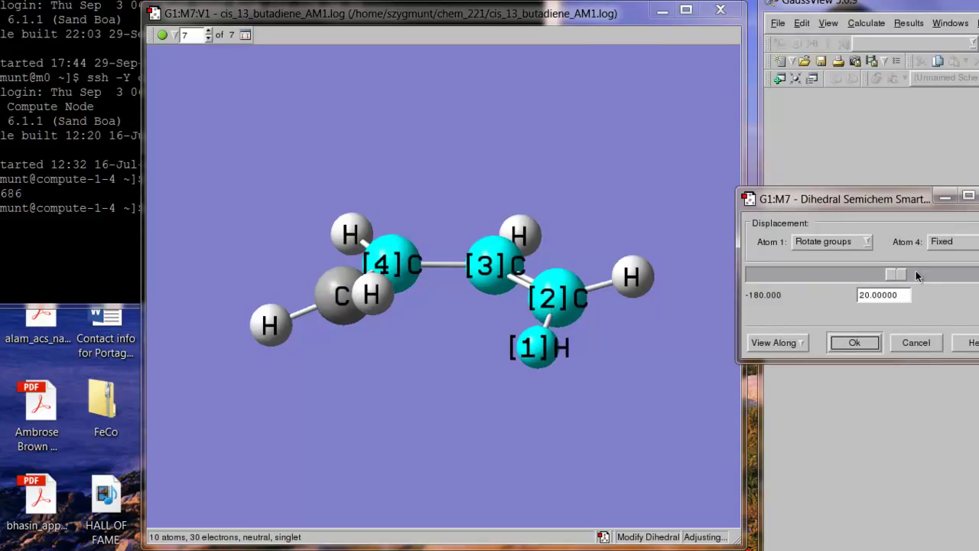
pyautogui.click(922, 276)
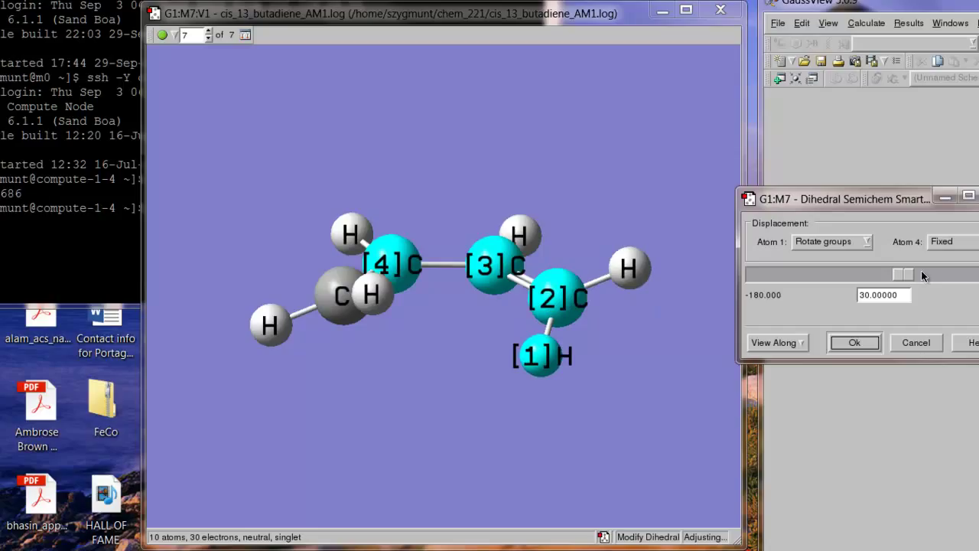
pyautogui.click(852, 343)
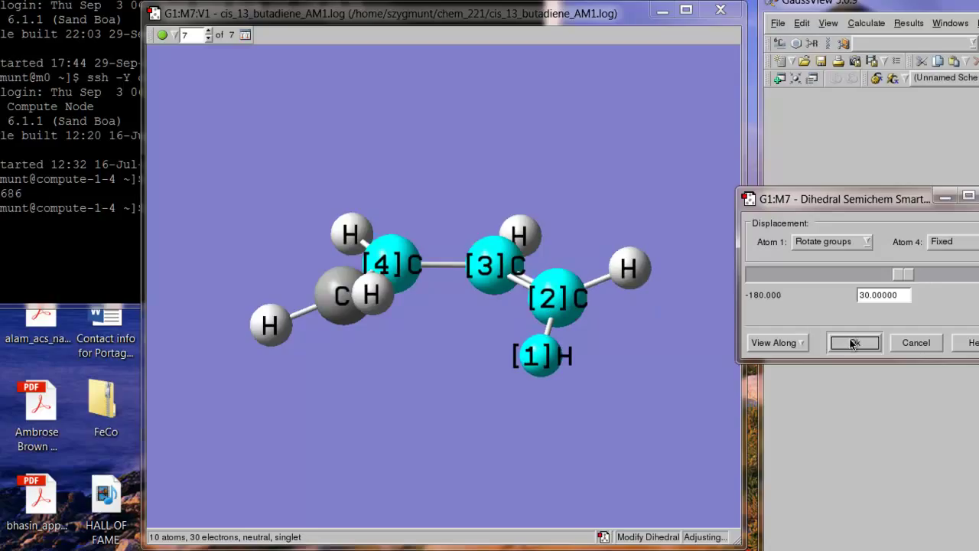
pyautogui.moveTo(513, 330)
pyautogui.mouseDown()
pyautogui.moveTo(512, 304)
pyautogui.moveTo(515, 328)
pyautogui.mouseUp()
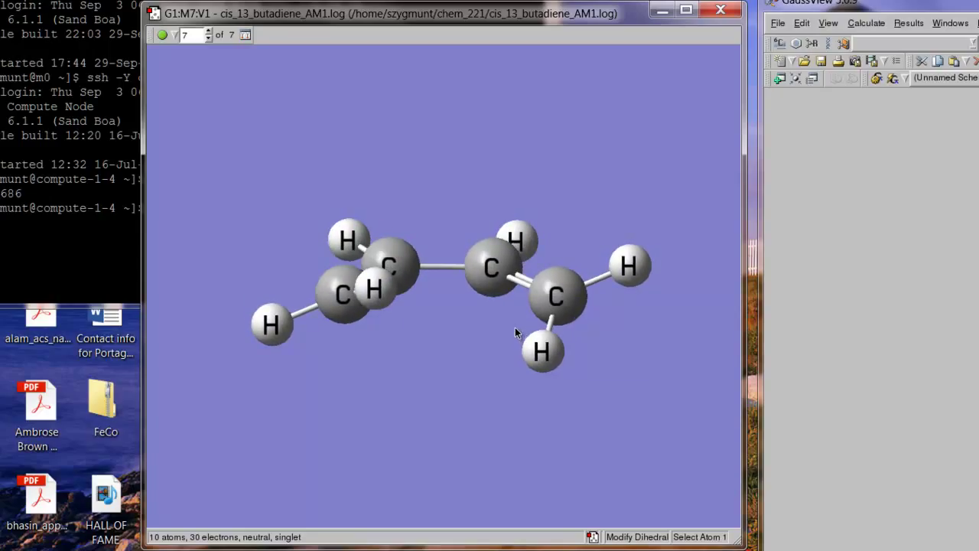
# - Open Gaussian Calculation Setup and set the job type to Opt+Freq
pyautogui.click(874, 25)
pyautogui.click(893, 42)
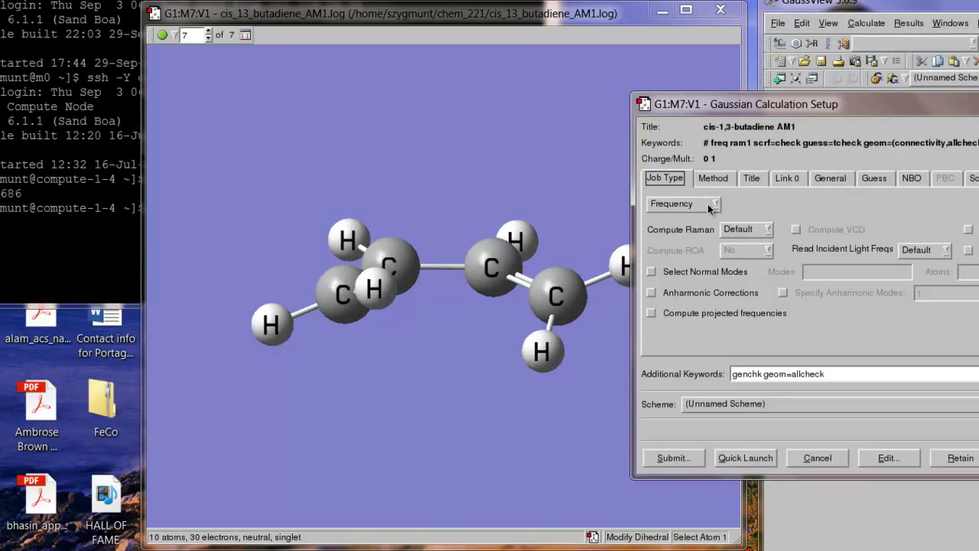
pyautogui.click(707, 204)
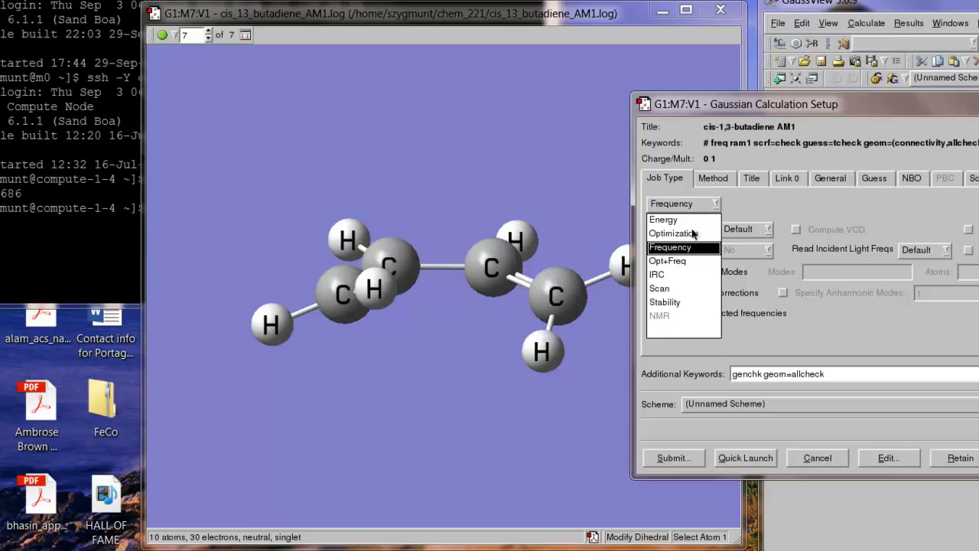
pyautogui.click(688, 261)
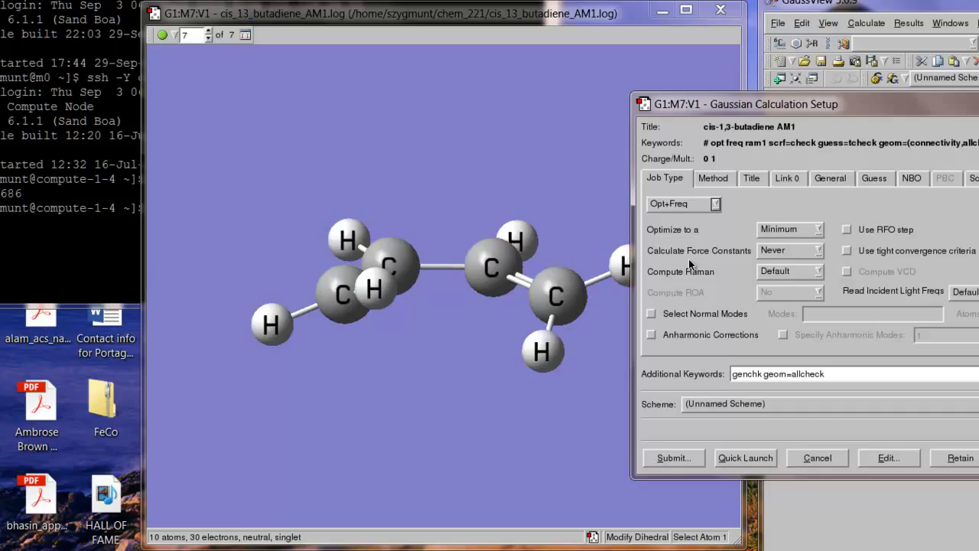
# - Change the job title from cis-1,3-butadiene AM1 to gauche 1,3-butadiene AM1
pyautogui.click(714, 178)
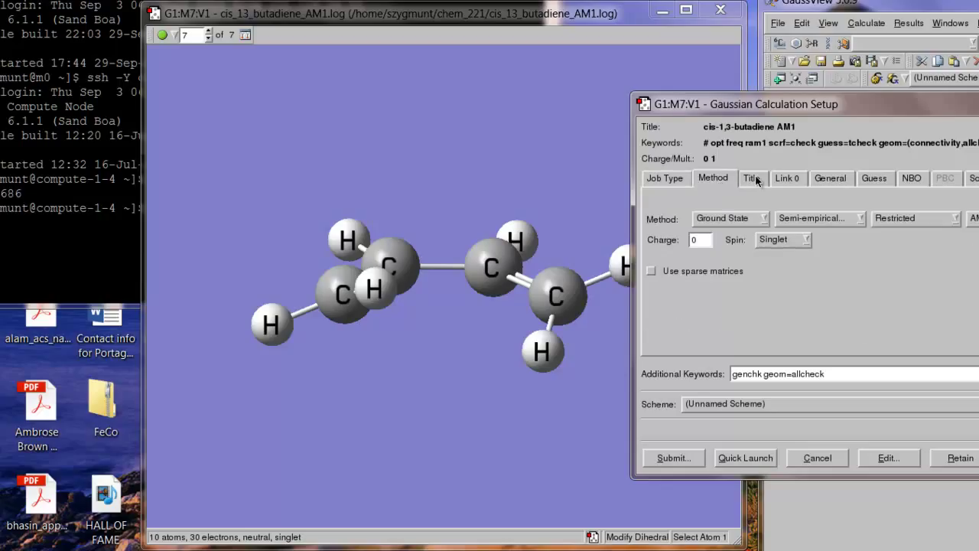
pyautogui.click(753, 178)
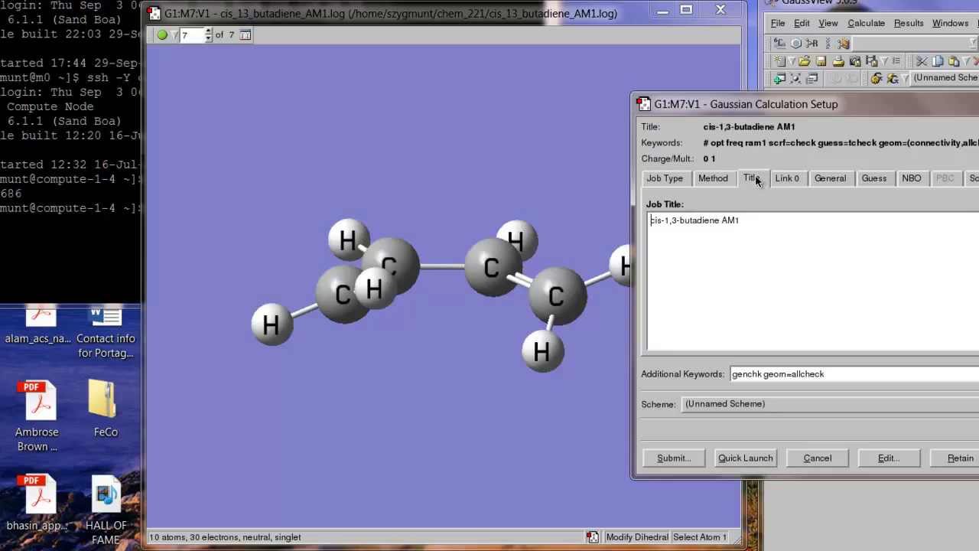
pyautogui.click(665, 221)
pyautogui.press('BackSpace')
pyautogui.press('BackSpace')
pyautogui.press('BackSpace')
pyautogui.press('BackSpace')
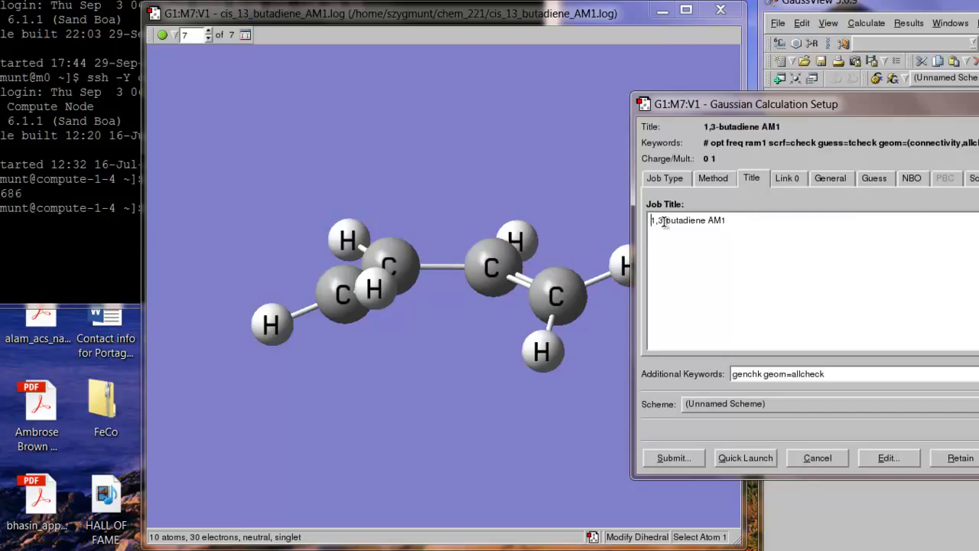
pyautogui.write('gauche')
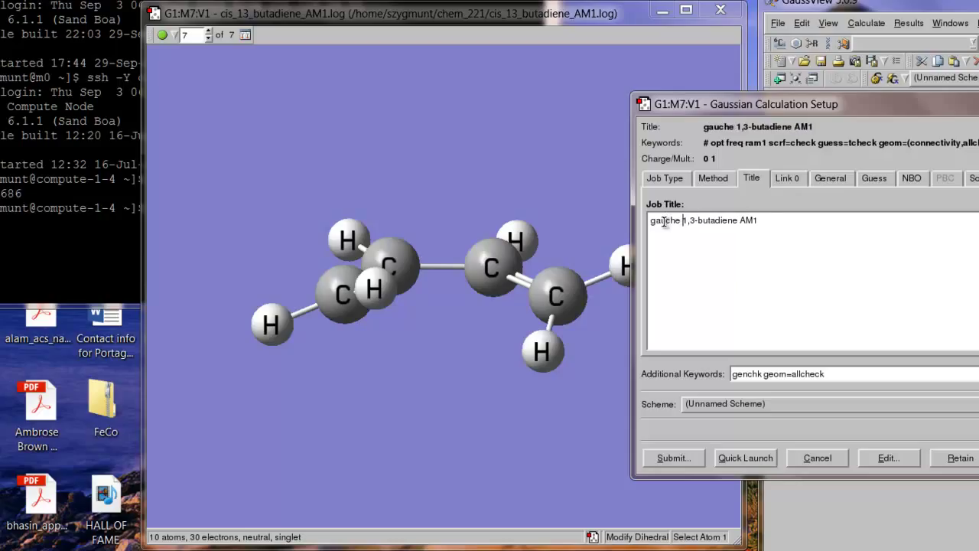
# - Specify the checkpoint file as gauche_13_butadiene_AM1.chk instead of cis_13_butadiene_AM1.chk on Link 0
pyautogui.click(788, 178)
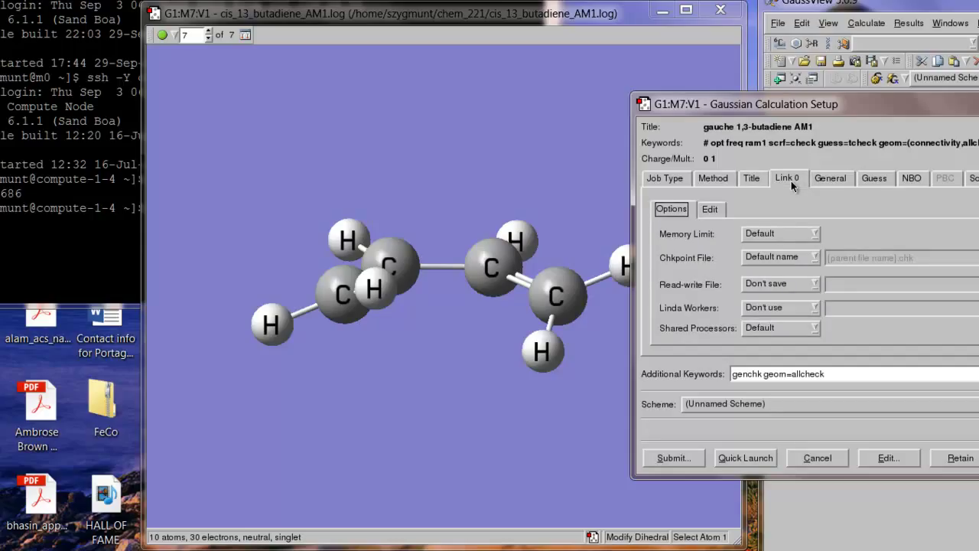
pyautogui.click(814, 258)
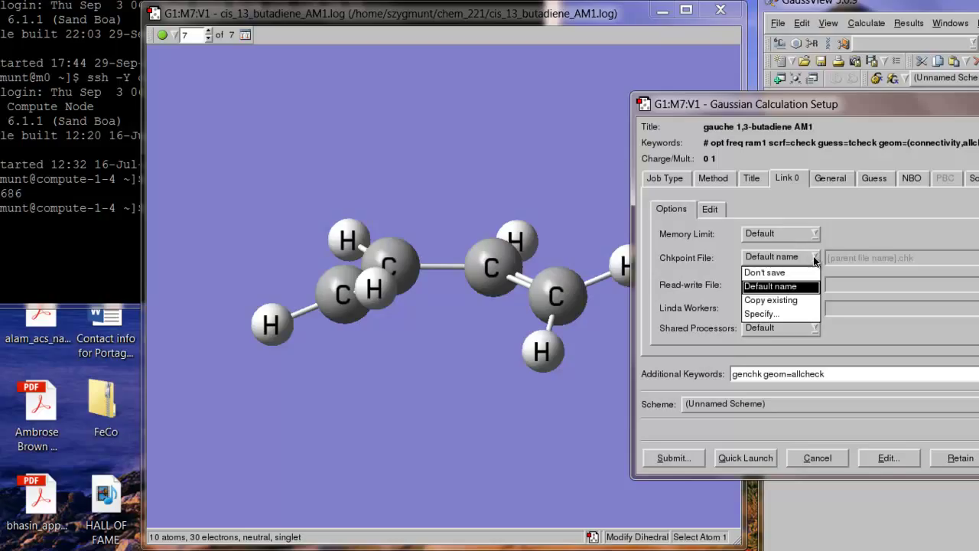
pyautogui.click(788, 314)
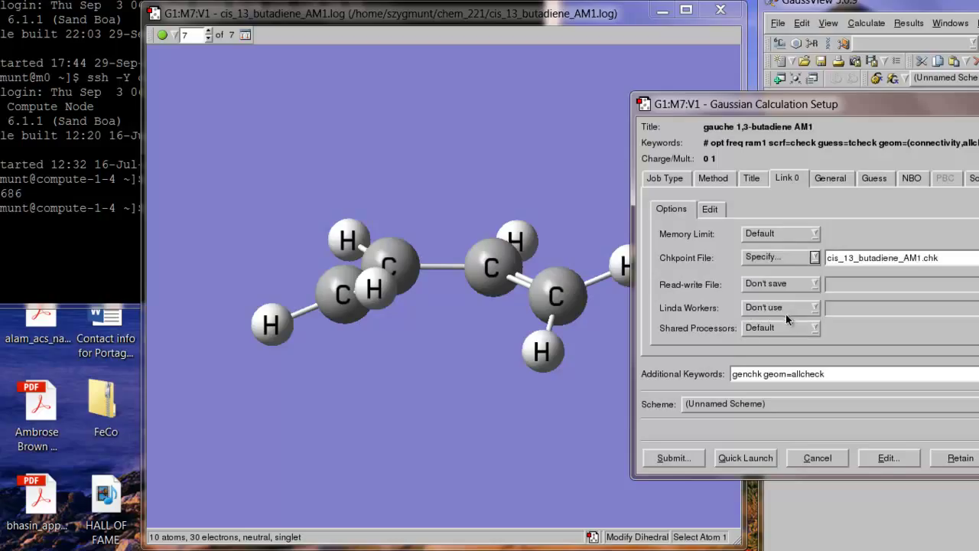
pyautogui.click(841, 261)
pyautogui.press('BackSpace')
pyautogui.press('BackSpace')
pyautogui.press('BackSpace')
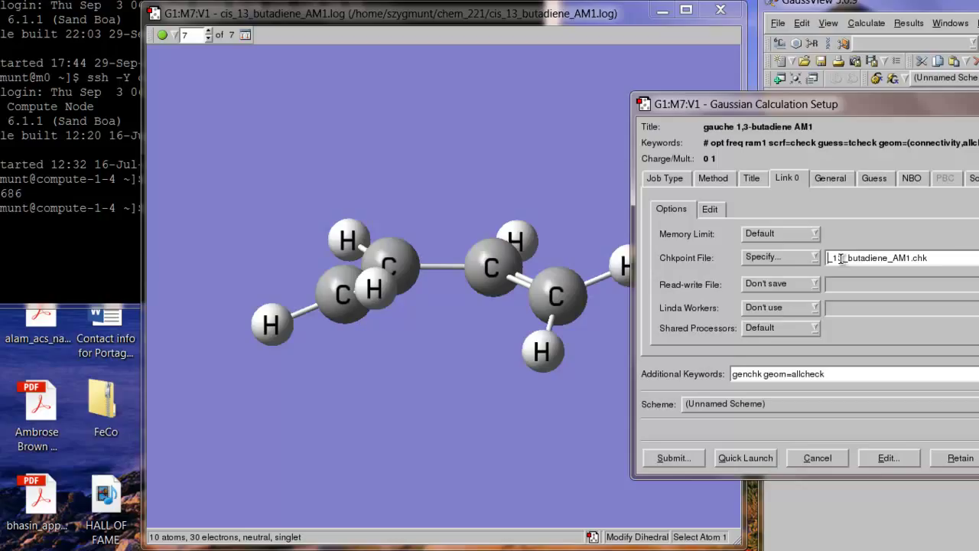
pyautogui.write('gauche')
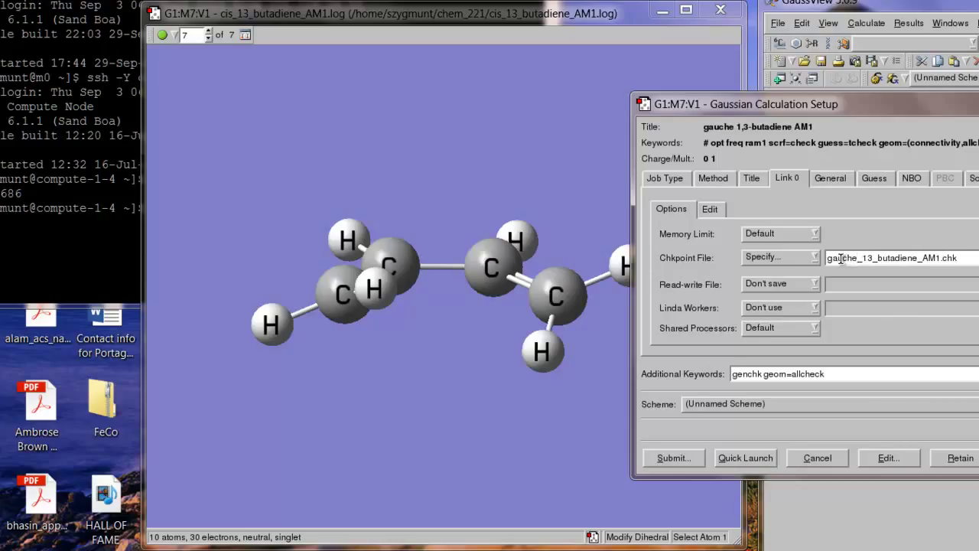
pyautogui.click(973, 255)
# - Set the initial Guess Method to Default
pyautogui.click(823, 181)
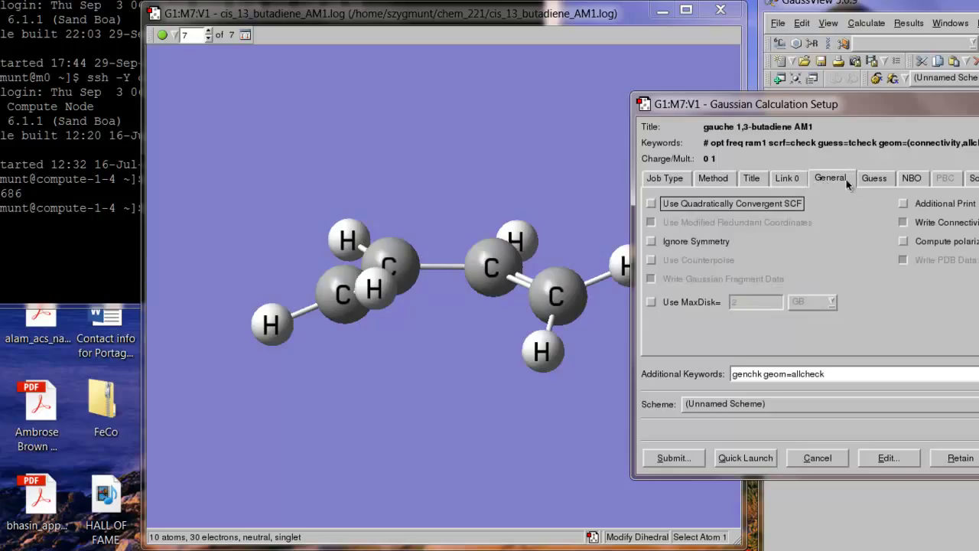
pyautogui.click(872, 180)
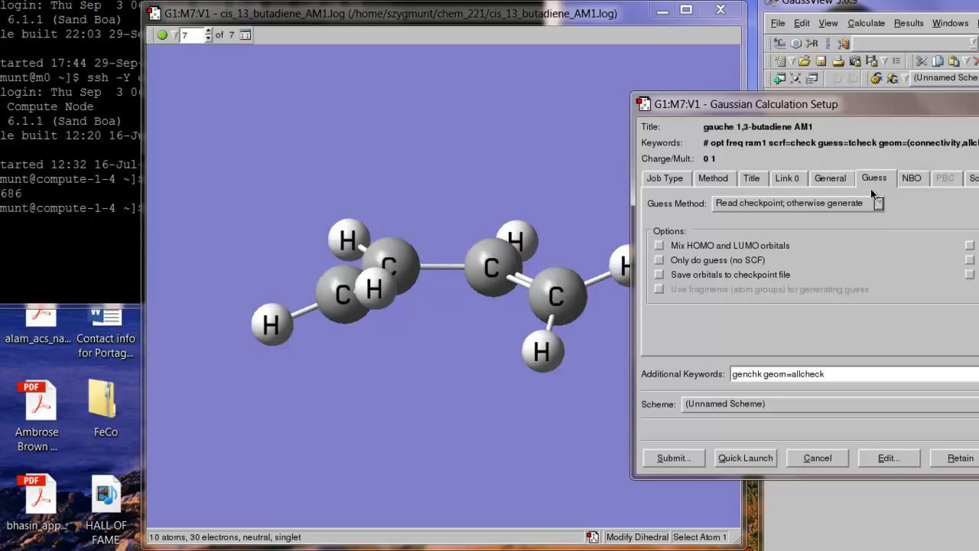
pyautogui.click(879, 204)
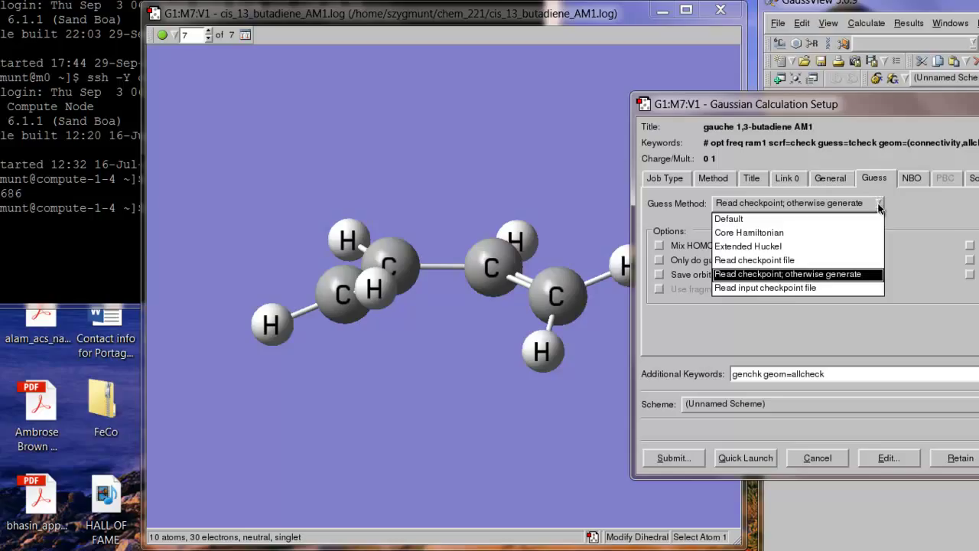
pyautogui.click(862, 215)
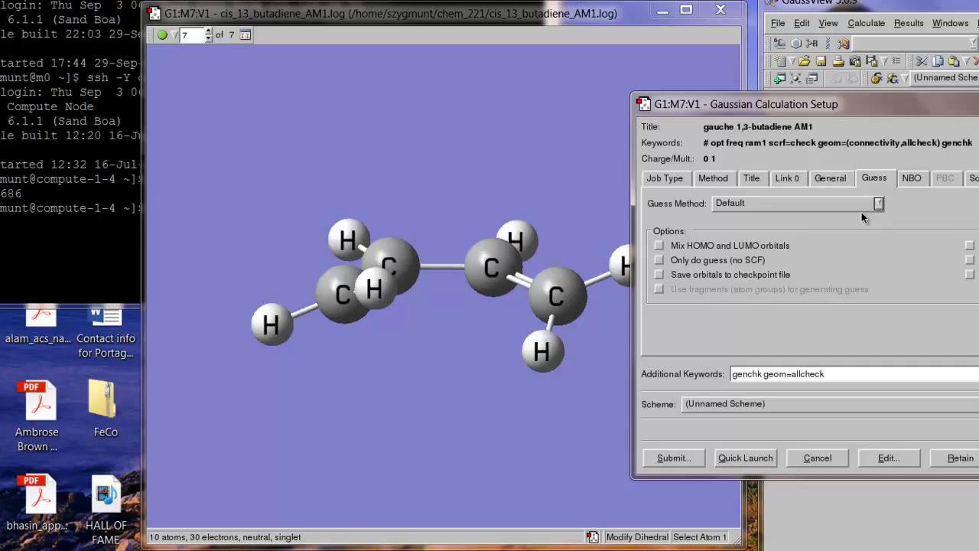
# - Clear the genchk geom=allcheck additional keywords and return to the Job Type settings
pyautogui.click(857, 374)
pyautogui.press('BackSpace')
pyautogui.press('BackSpace')
pyautogui.press('BackSpace')
pyautogui.press('BackSpace')
pyautogui.press('BackSpace')
pyautogui.press('BackSpace')
pyautogui.press('BackSpace')
pyautogui.press('BackSpace')
pyautogui.press('BackSpace')
pyautogui.press('BackSpace')
pyautogui.press('BackSpace')
pyautogui.press('BackSpace')
pyautogui.press('BackSpace')
pyautogui.press('BackSpace')
pyautogui.press('BackSpace')
pyautogui.press('BackSpace')
pyautogui.press('BackSpace')
pyautogui.press('BackSpace')
pyautogui.press('BackSpace')
pyautogui.press('BackSpace')
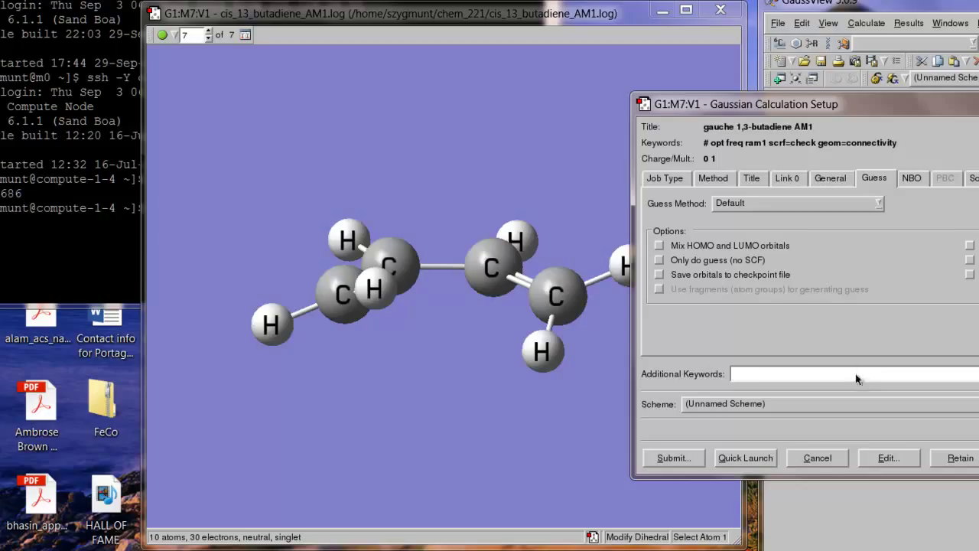
pyautogui.click(674, 181)
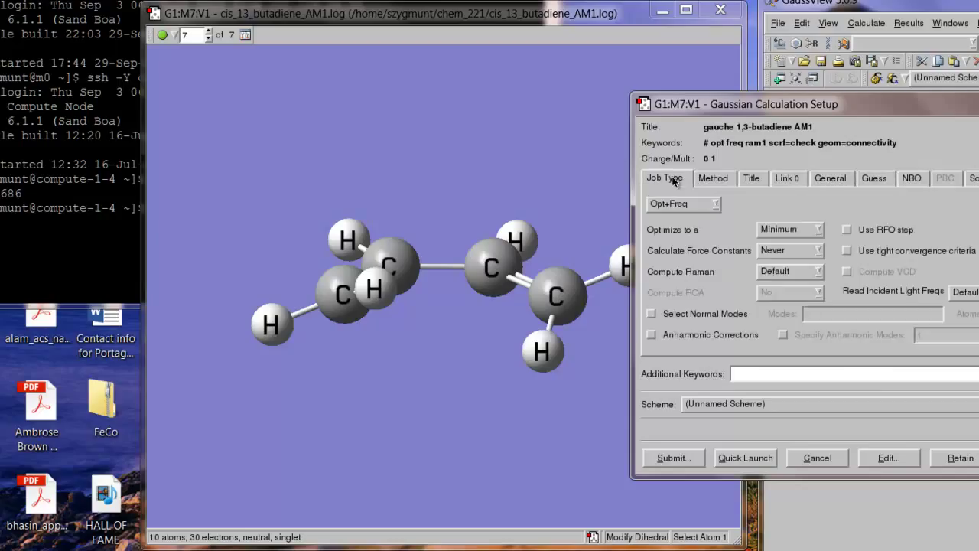
# - Save the input as gauche_13_butadiene_AM1.com, overwriting the old file, and run the Gaussian job
pyautogui.click(694, 456)
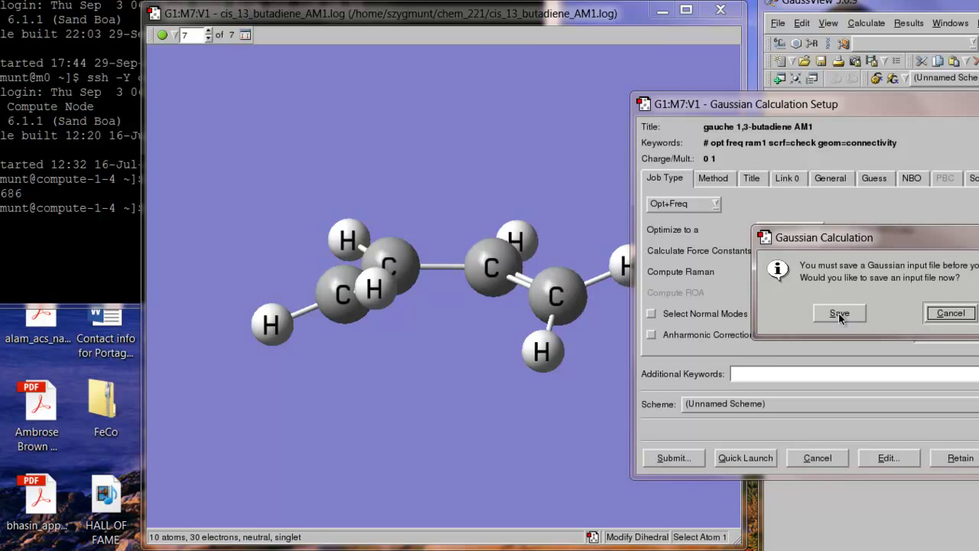
pyautogui.click(838, 313)
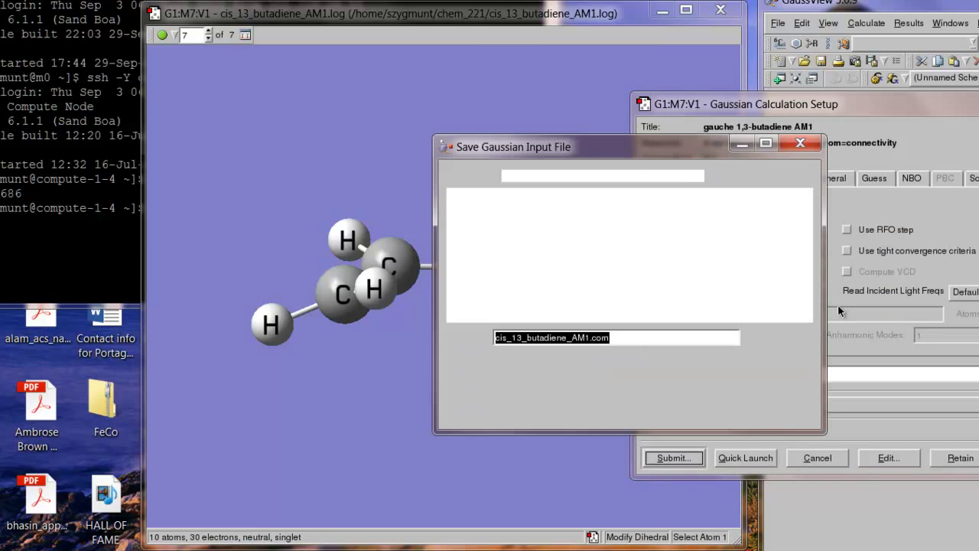
pyautogui.click(507, 341)
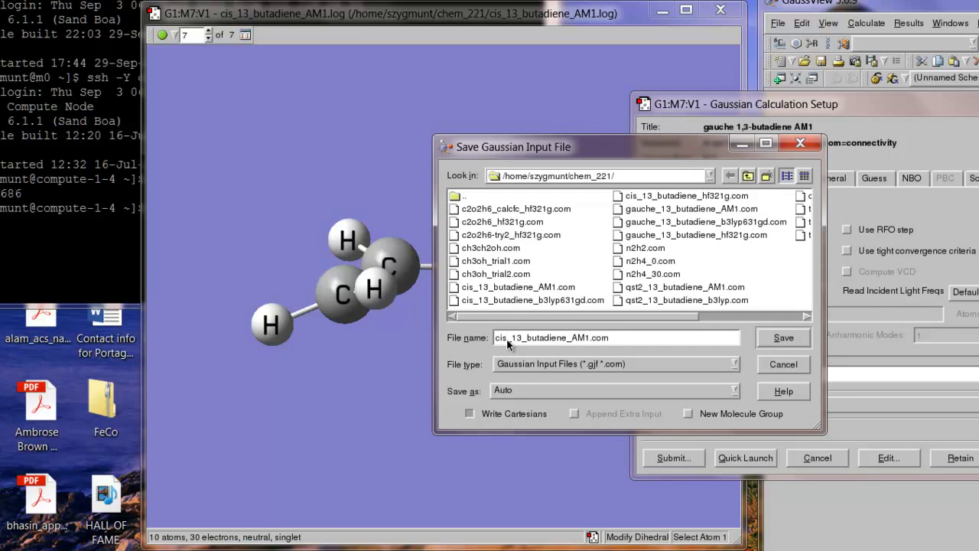
pyautogui.press('BackSpace')
pyautogui.press('BackSpace')
pyautogui.press('BackSpace')
pyautogui.write('gauche')
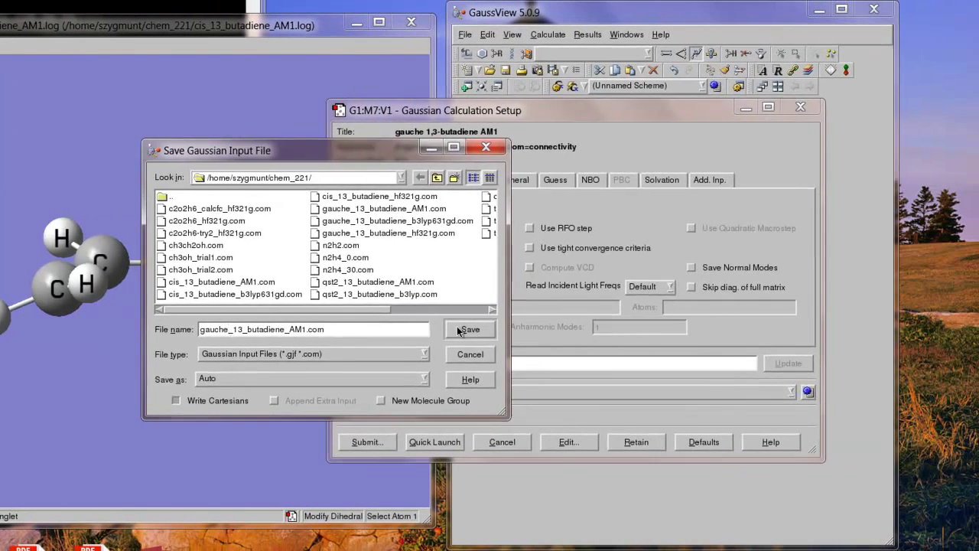
pyautogui.click(463, 330)
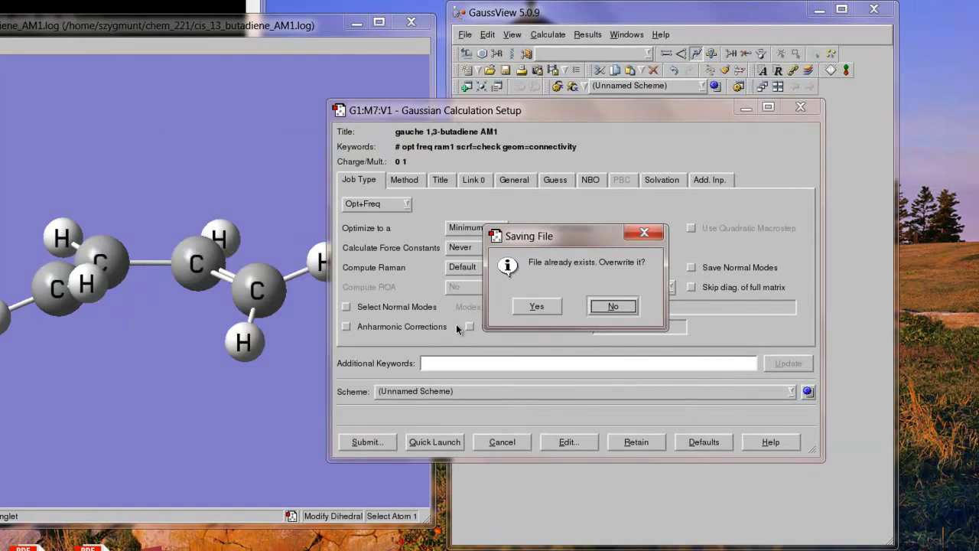
pyautogui.click(536, 306)
pyautogui.click(535, 310)
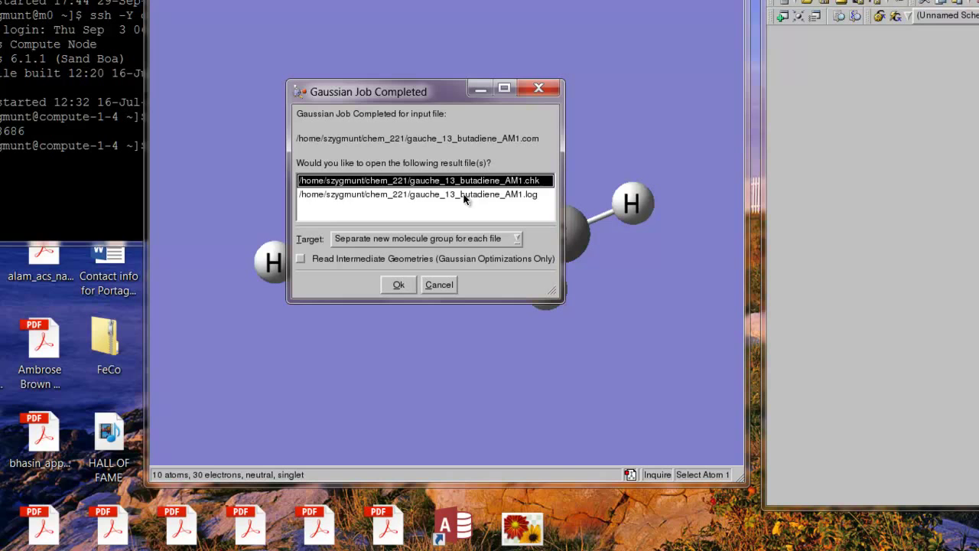
# - Open gauche_13_butadiene_AM1.log as a new molecule and rotate it to view the twist
pyautogui.click(463, 196)
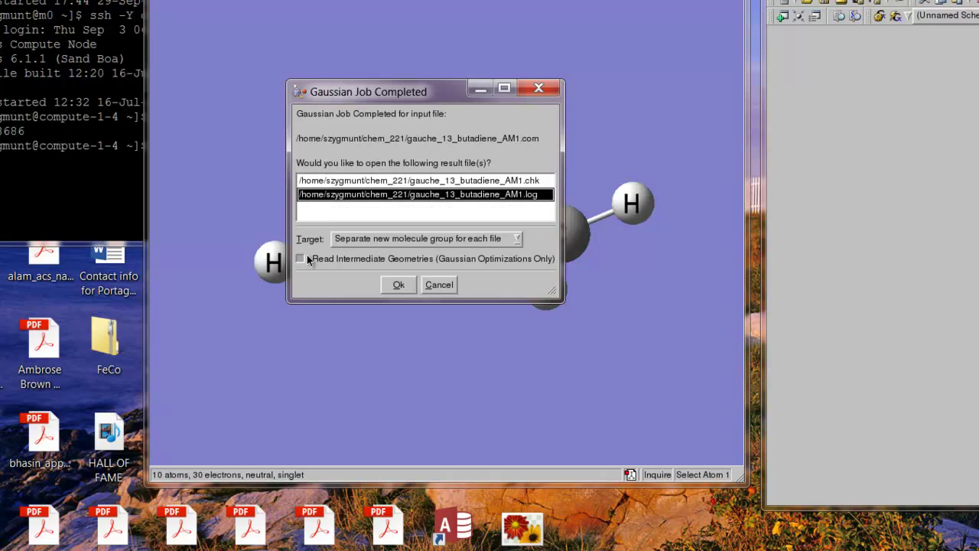
pyautogui.click(403, 287)
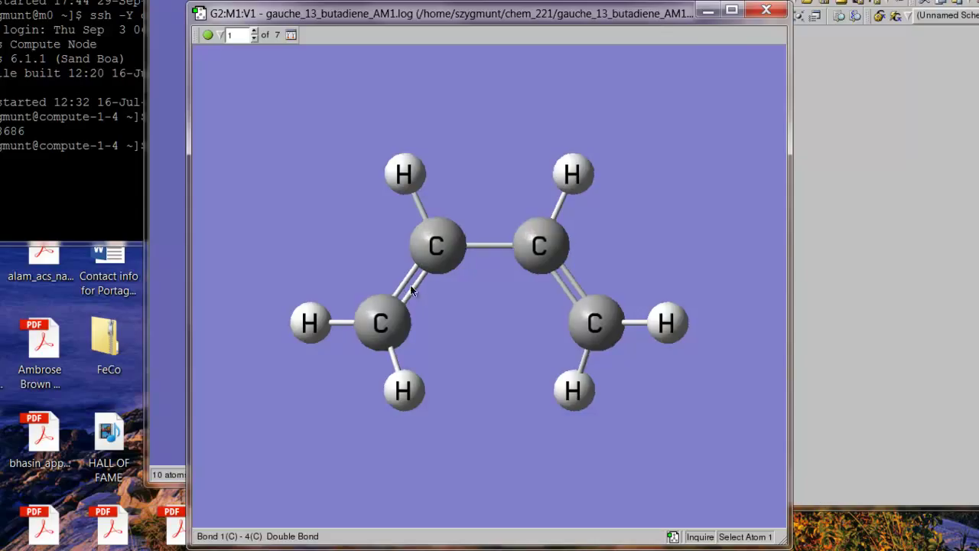
pyautogui.moveTo(405, 287); pyautogui.dragTo(409, 213)
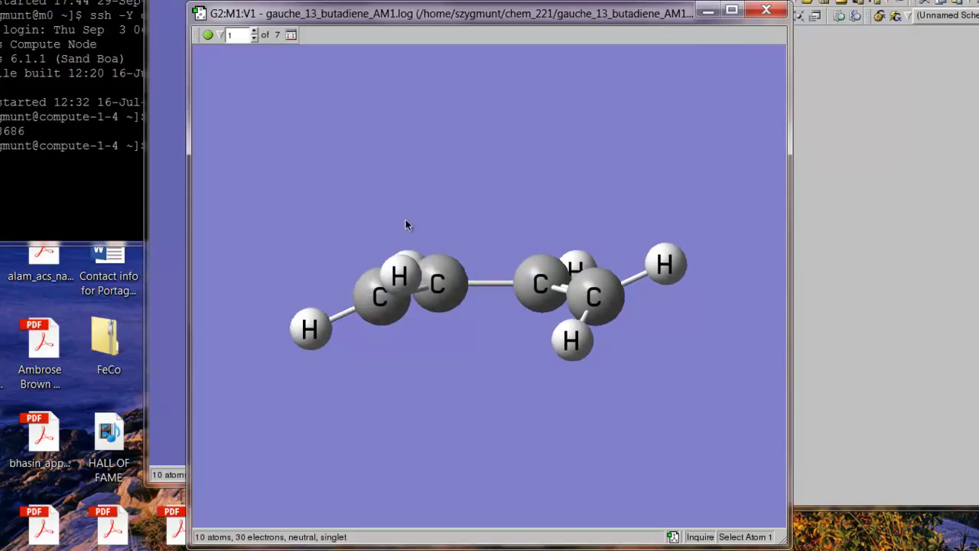
pyautogui.moveTo(407, 220); pyautogui.dragTo(495, 224)
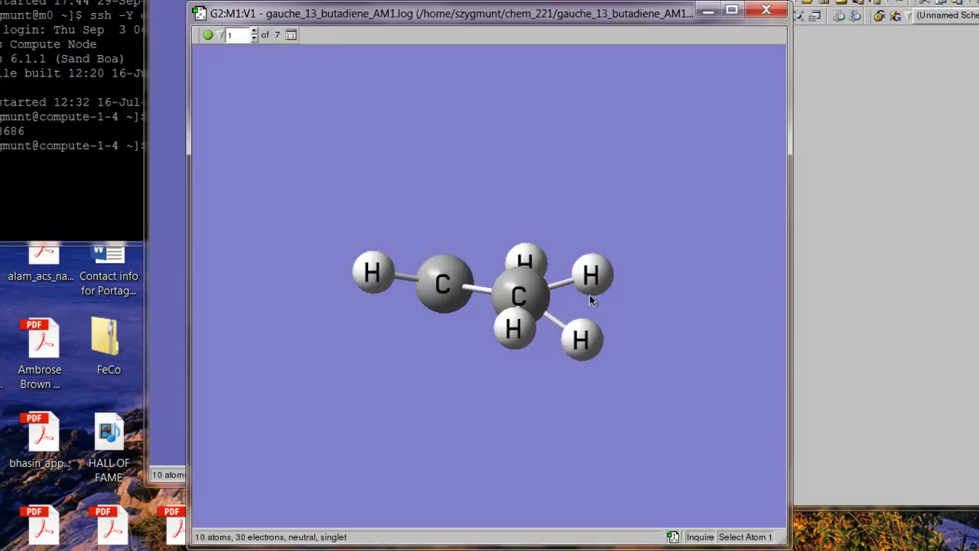
pyautogui.moveTo(596, 307); pyautogui.dragTo(511, 311)
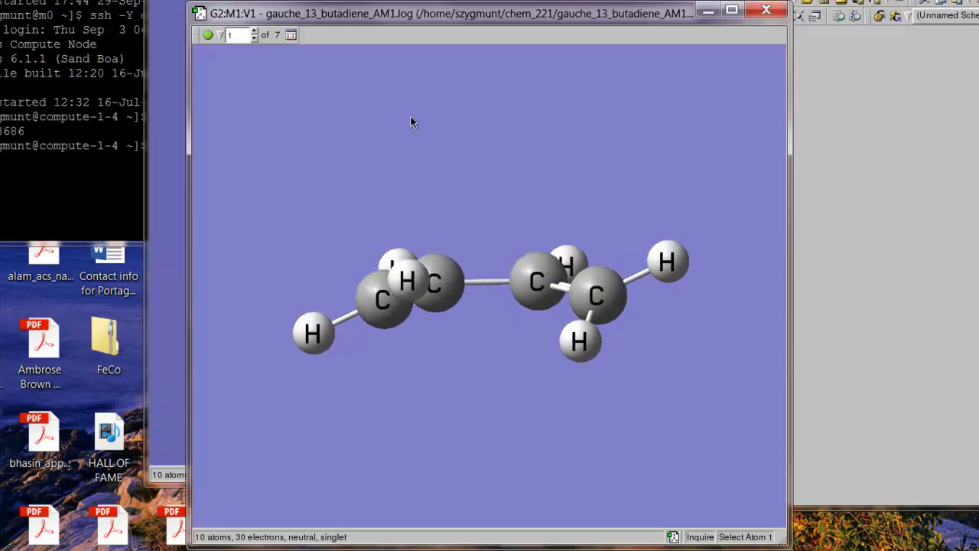
# - Step to the final optimization geometry, frame 7 of 7, and confirm it is non-planar
pyautogui.click(254, 36)
pyautogui.click(254, 36)
pyautogui.click(254, 36)
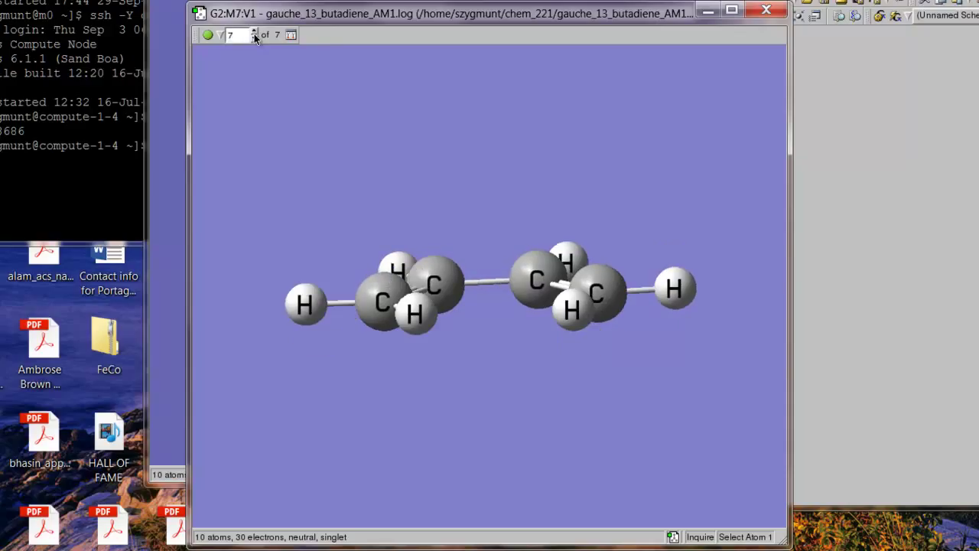
pyautogui.click(255, 39)
pyautogui.click(254, 34)
pyautogui.moveTo(419, 174)
pyautogui.mouseDown()
pyautogui.moveTo(403, 165)
pyautogui.moveTo(421, 186)
pyautogui.mouseUp()
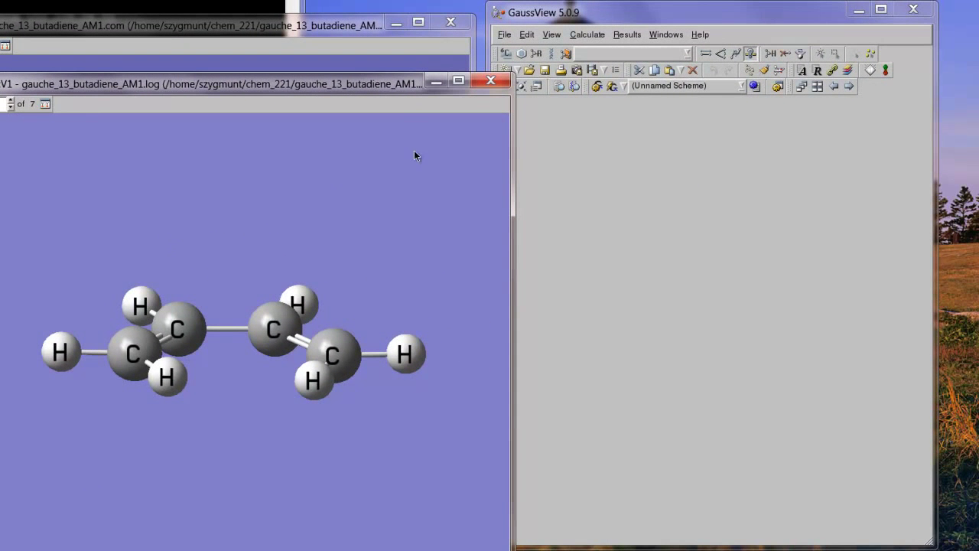
pyautogui.click(627, 37)
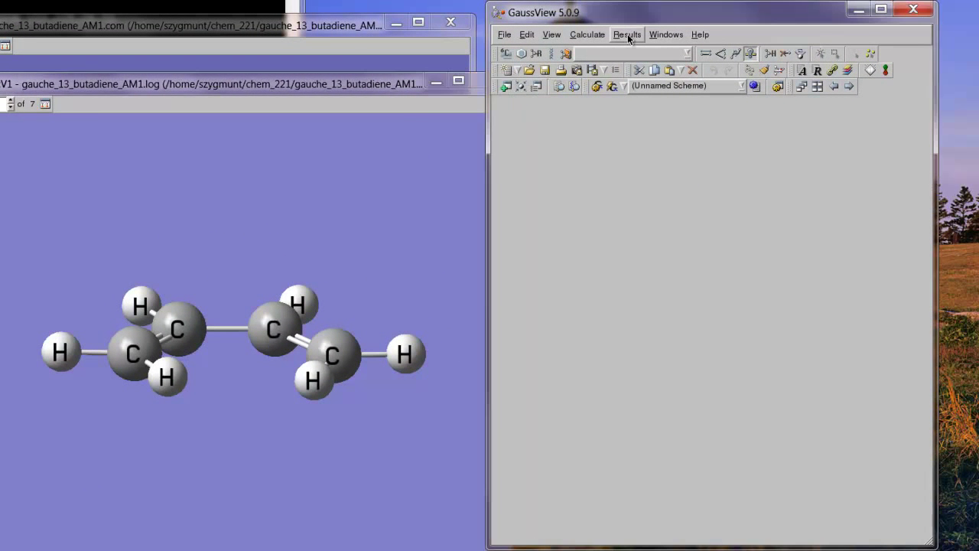
pyautogui.click(628, 35)
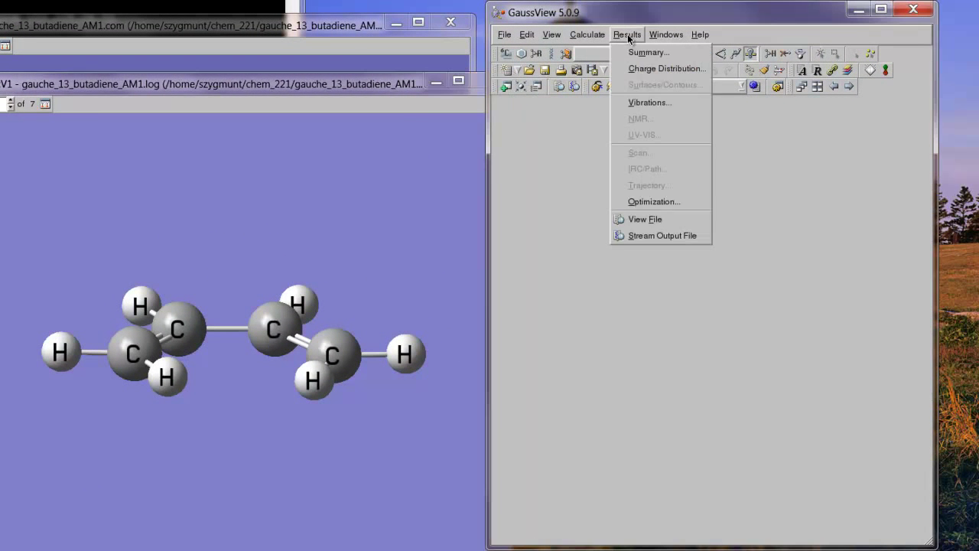
pyautogui.click(649, 103)
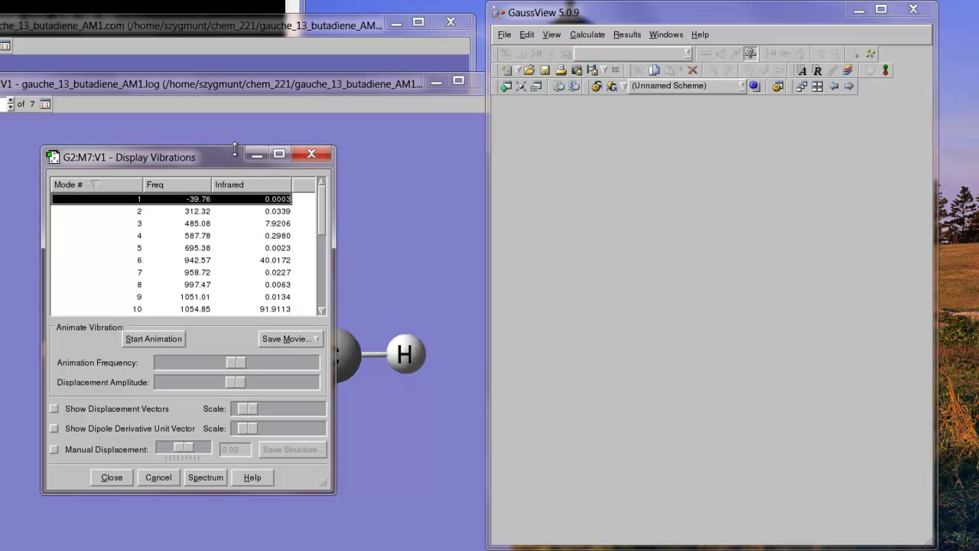
pyautogui.moveTo(221, 161); pyautogui.dragTo(694, 90)
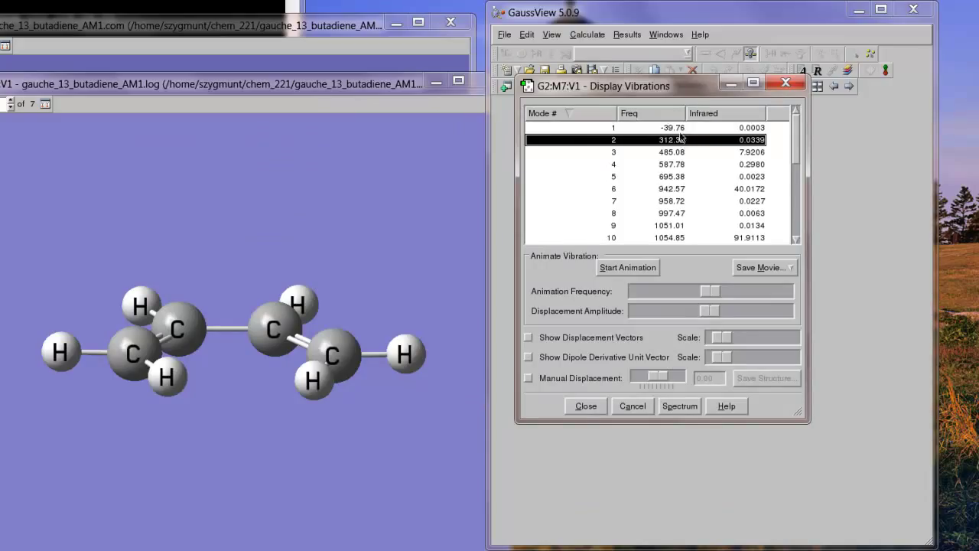
pyautogui.click(651, 268)
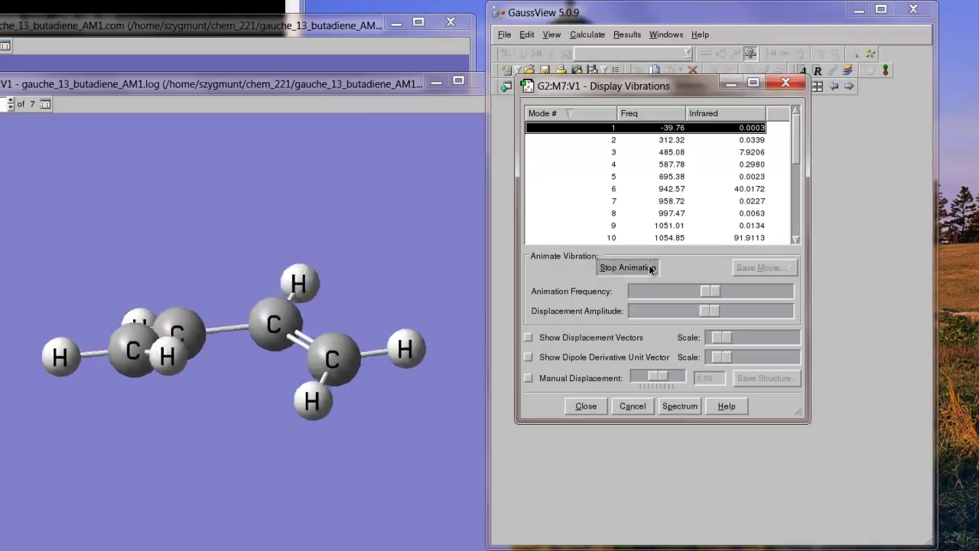
pyautogui.click(650, 267)
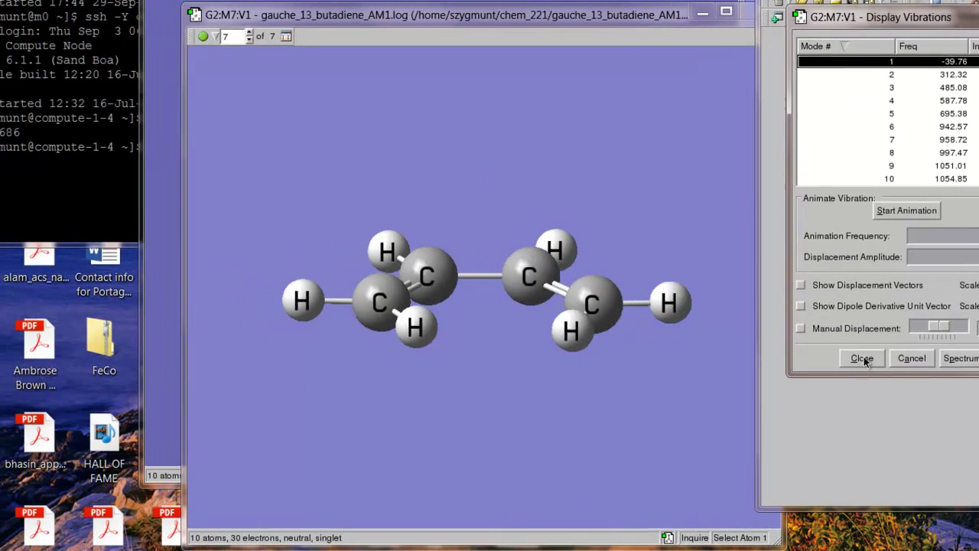
# - Close the vibrations list and the gauche .log molecule window, leaving the .com structure
pyautogui.click(587, 405)
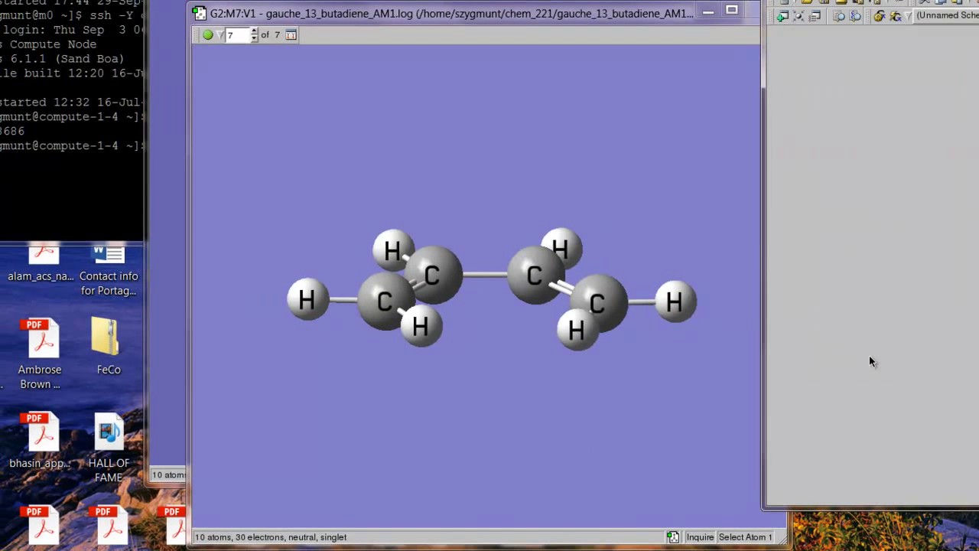
pyautogui.moveTo(688, 364)
pyautogui.mouseDown()
pyautogui.moveTo(690, 356)
pyautogui.moveTo(686, 363)
pyautogui.mouseUp()
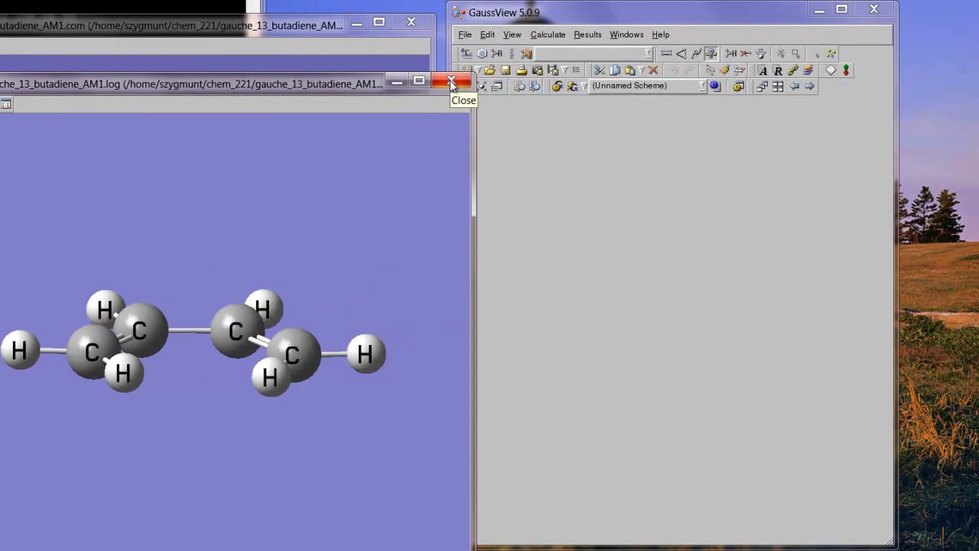
pyautogui.click(451, 81)
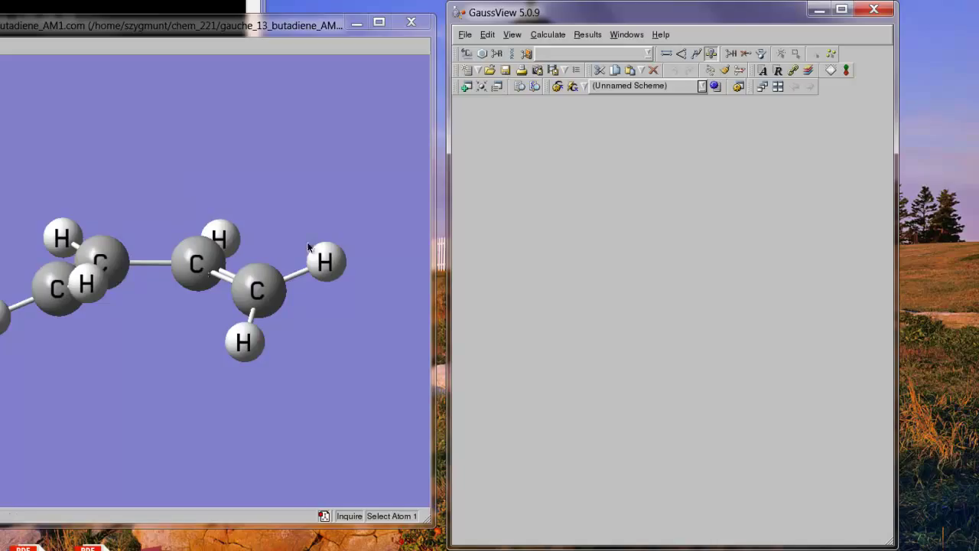
# - Reopen the Gaussian Calculation Setup and set Calculate Force Constants to Once (opt=calcfc)
pyautogui.click(564, 35)
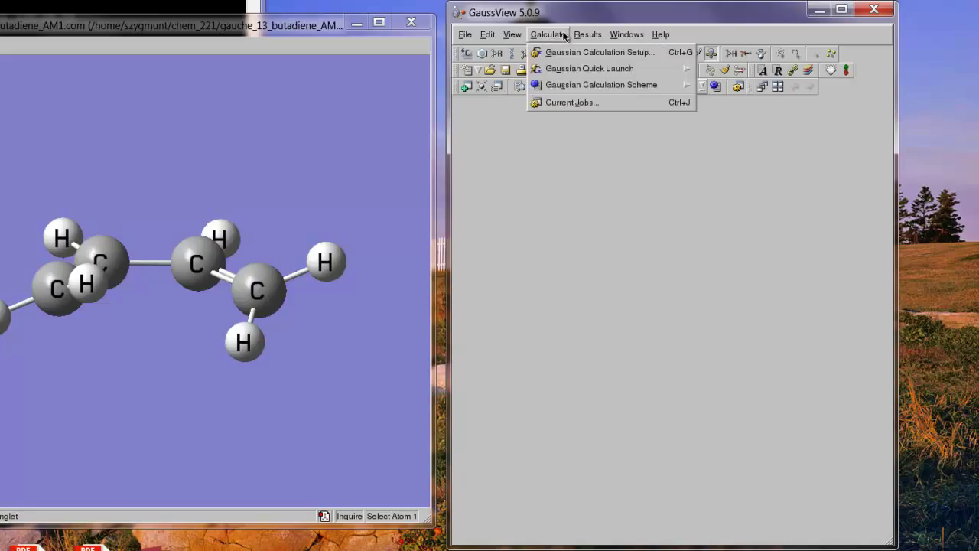
pyautogui.click(569, 49)
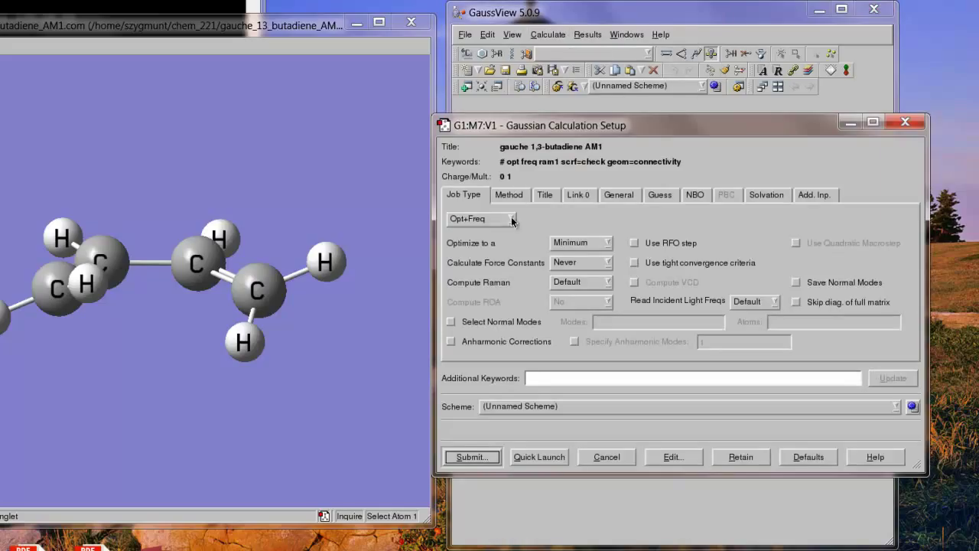
pyautogui.click(606, 265)
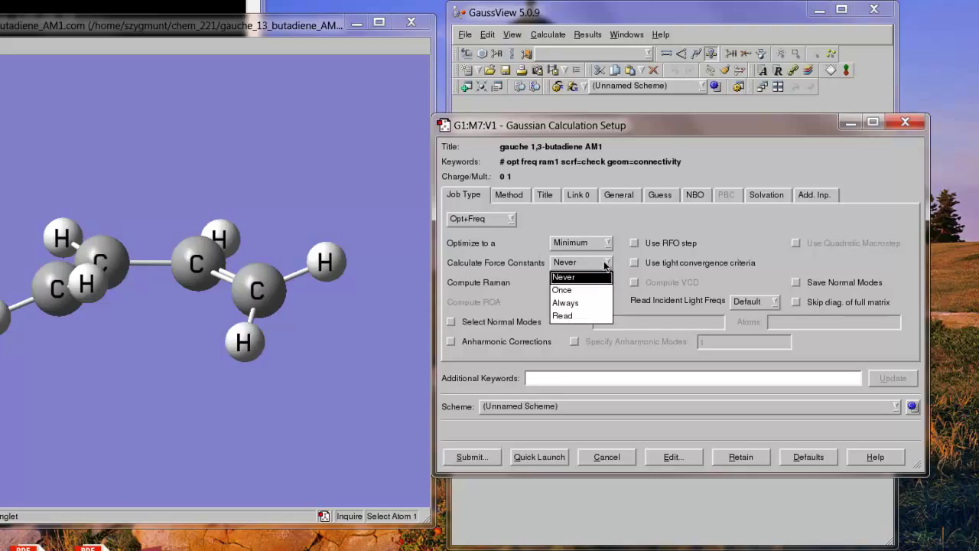
pyautogui.click(580, 292)
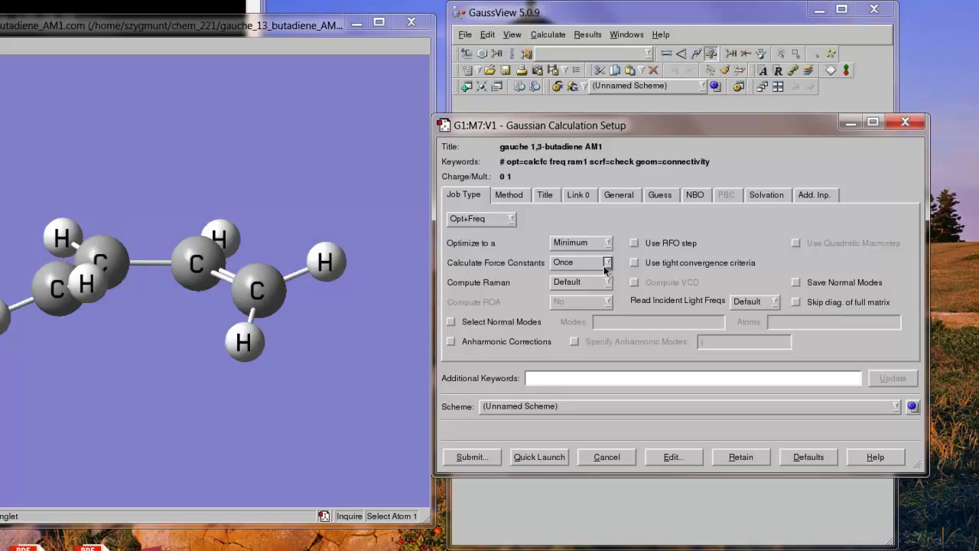
# - In the Link 0 settings, set the checkpoint file to a specified name, gauche_13_butadiene_AM1.chk
pyautogui.click(519, 197)
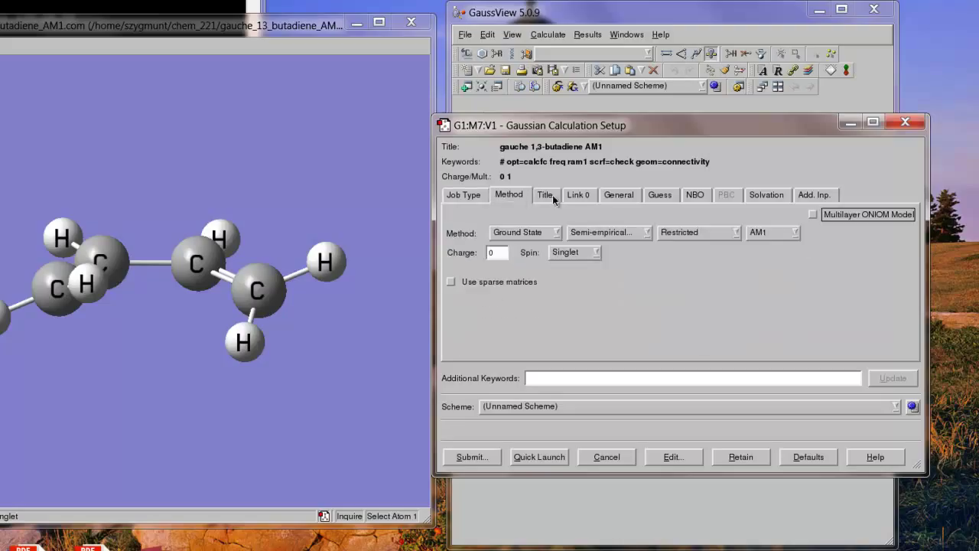
pyautogui.click(554, 200)
pyautogui.click(579, 199)
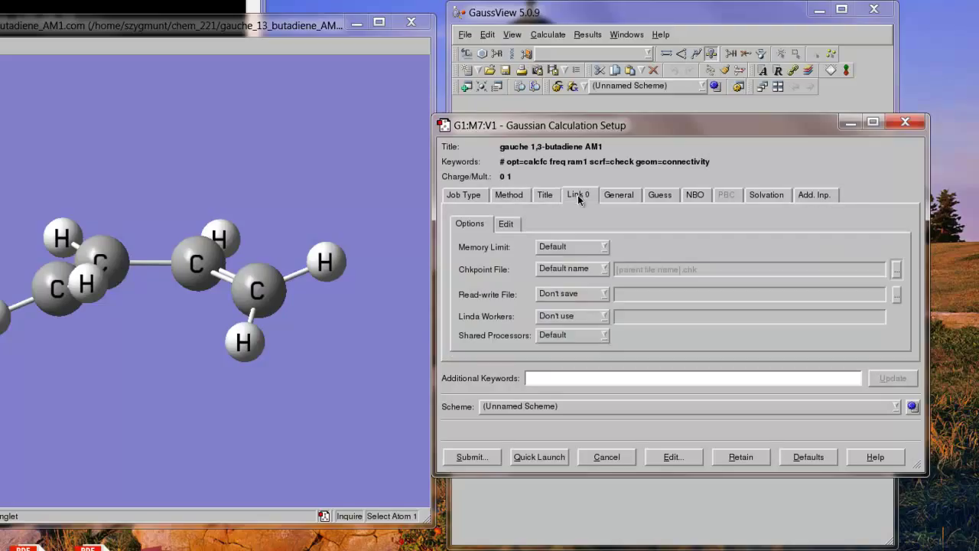
pyautogui.click(594, 270)
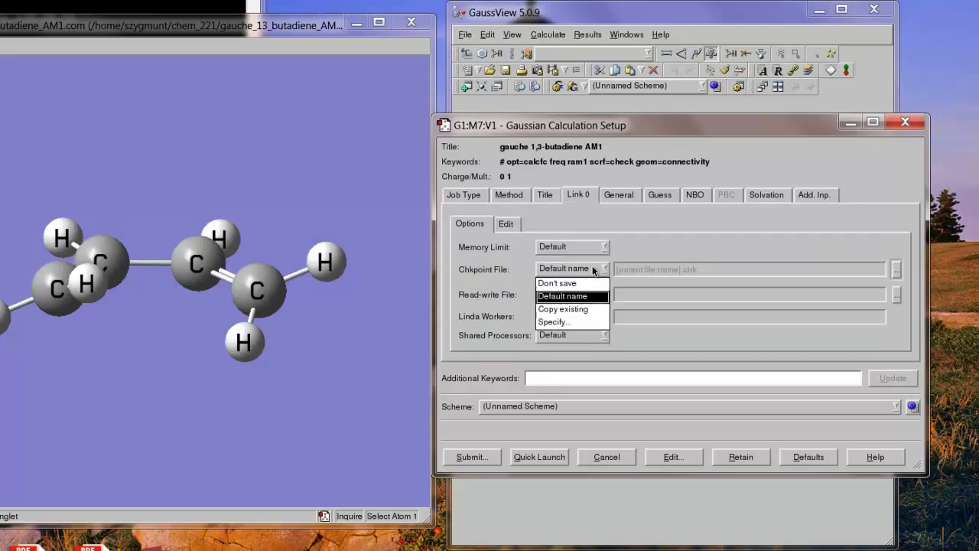
pyautogui.click(595, 322)
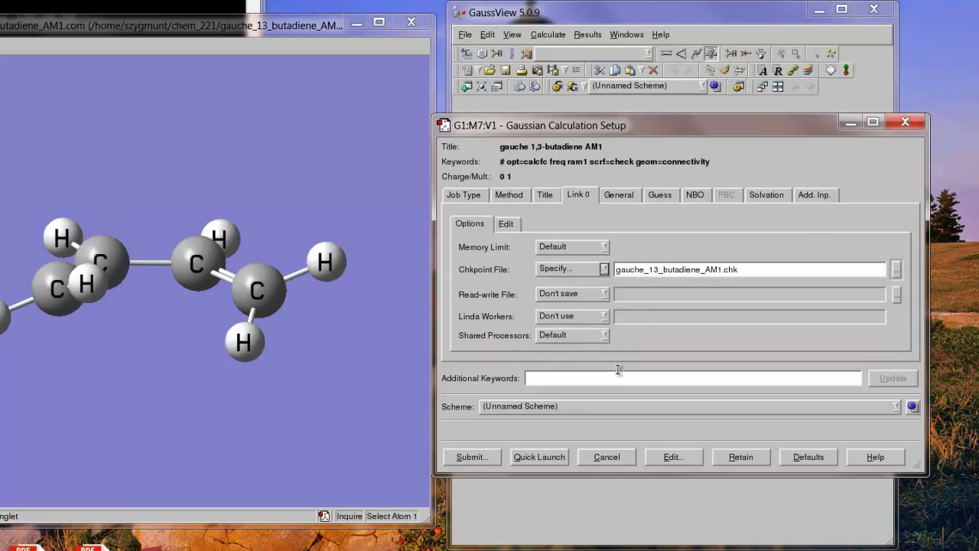
# - Submit the job, overwrite gauche_13_butadiene_AM1.com, and run Gaussian
pyautogui.click(486, 458)
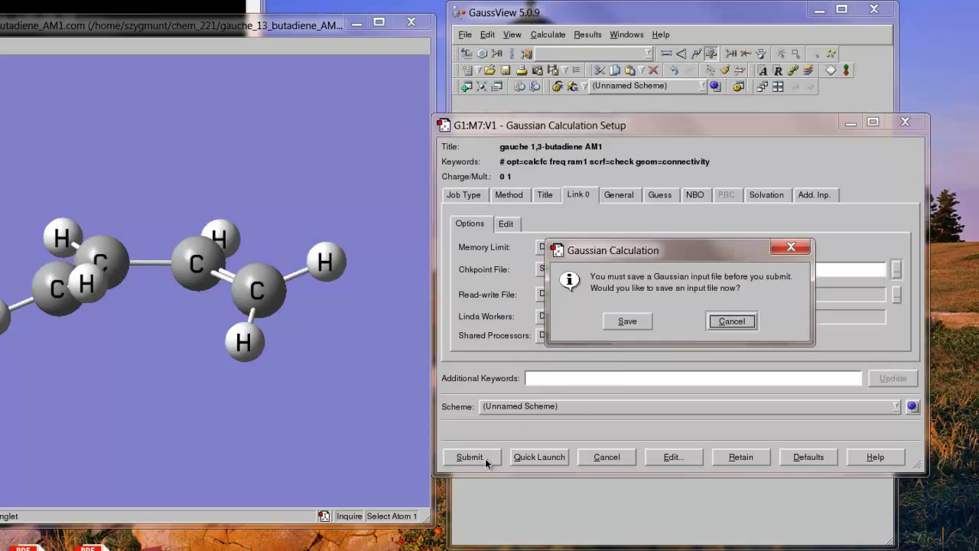
pyautogui.click(627, 321)
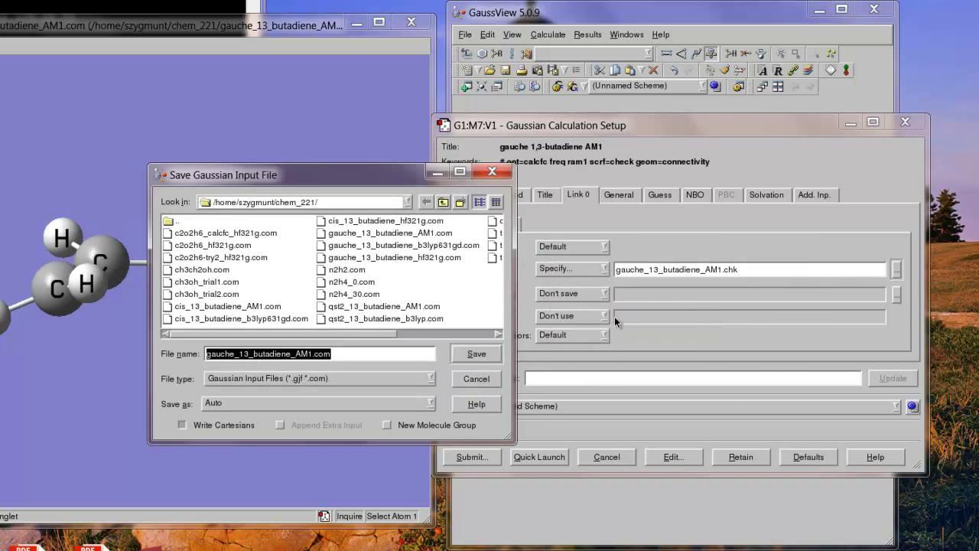
pyautogui.click(475, 353)
pyautogui.click(659, 318)
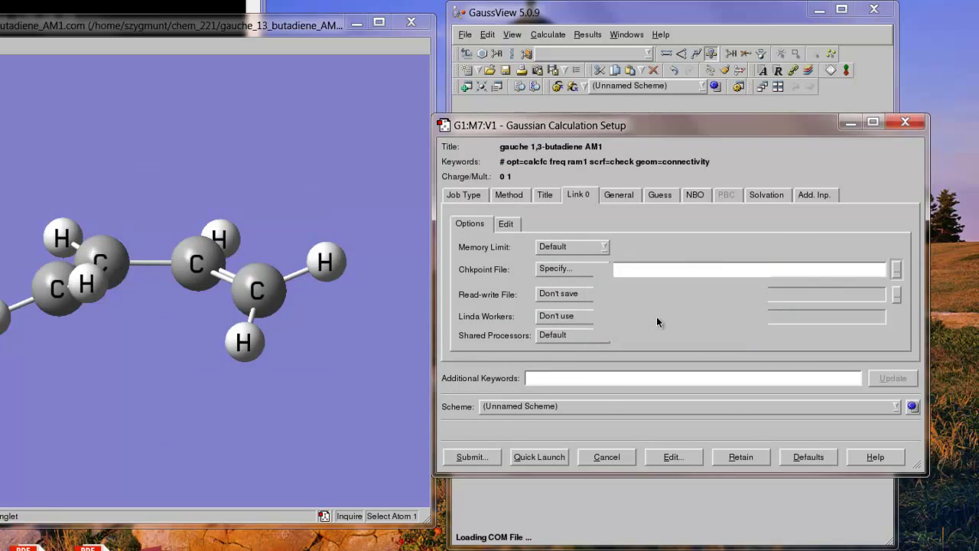
pyautogui.click(657, 322)
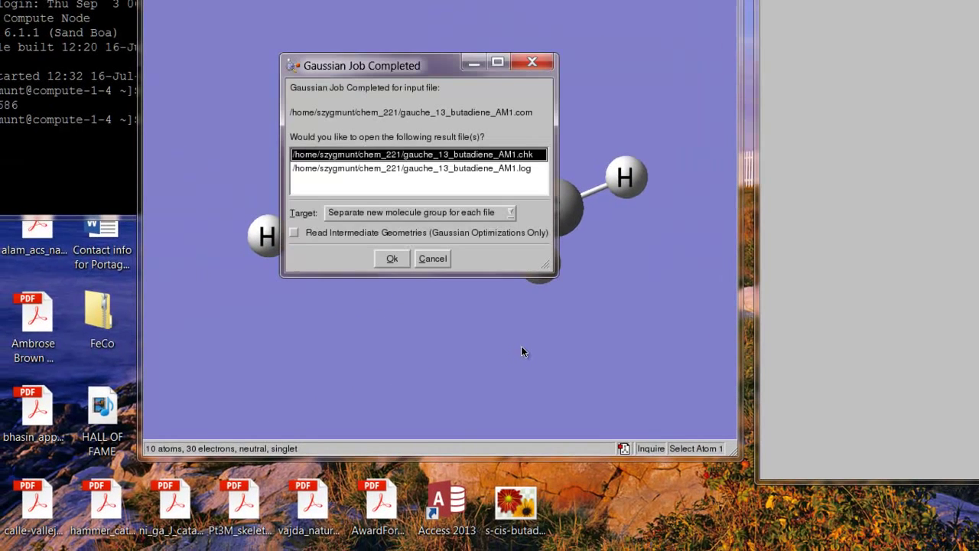
# - Open the gauche_13_butadiene_AM1.log results in a new window and rotate the molecule edge-on
pyautogui.click(413, 170)
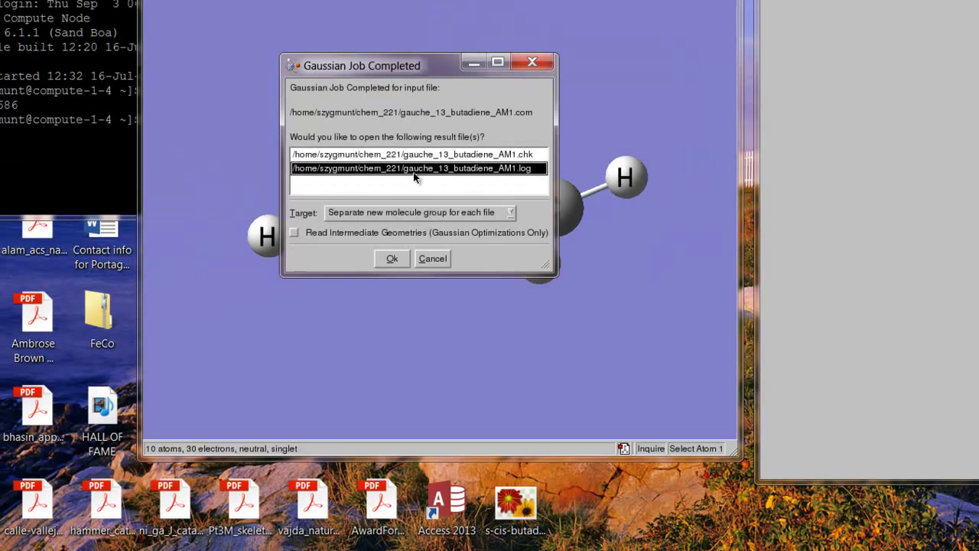
pyautogui.click(395, 260)
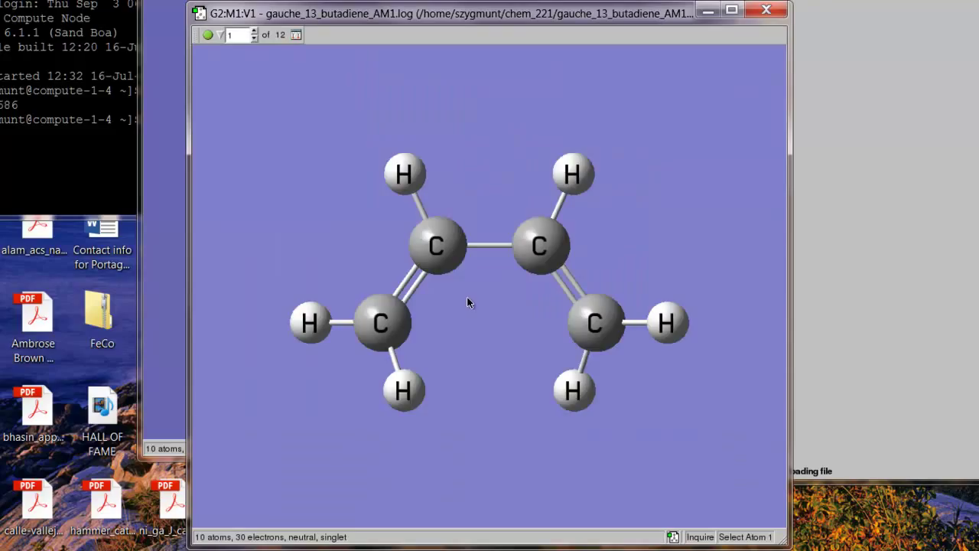
pyautogui.moveTo(468, 298); pyautogui.dragTo(466, 216)
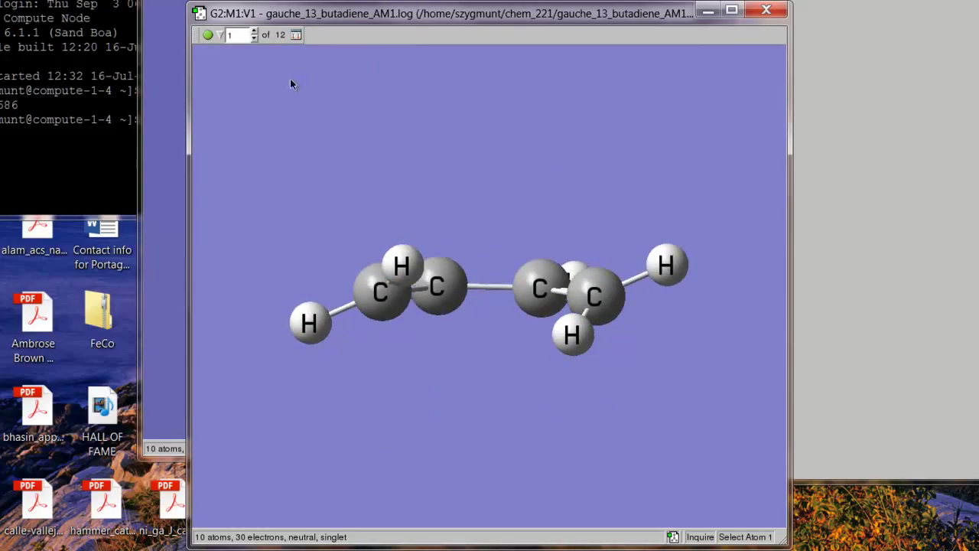
pyautogui.moveTo(290, 78); pyautogui.dragTo(270, 56)
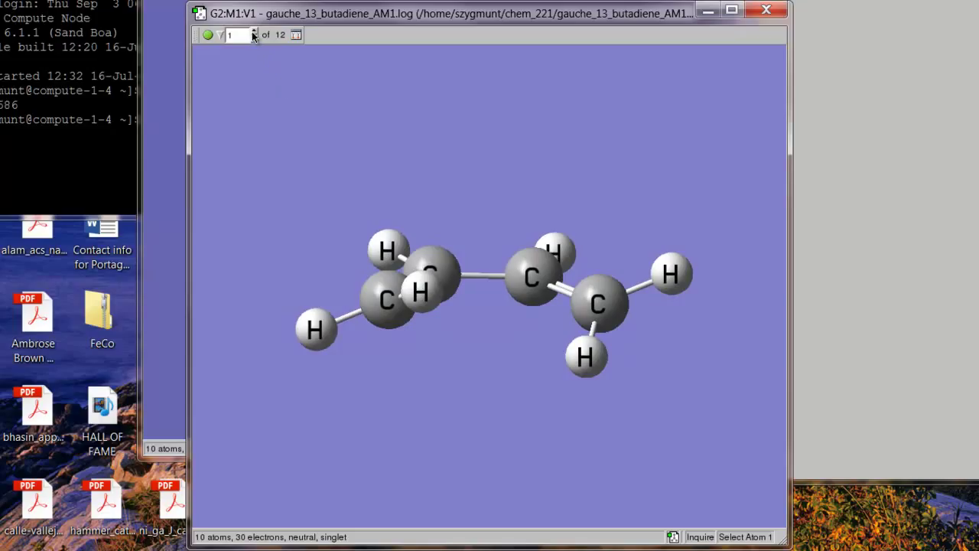
# - Check optimization frames 1, 11 and 12, then return to frame 1
pyautogui.click(254, 32)
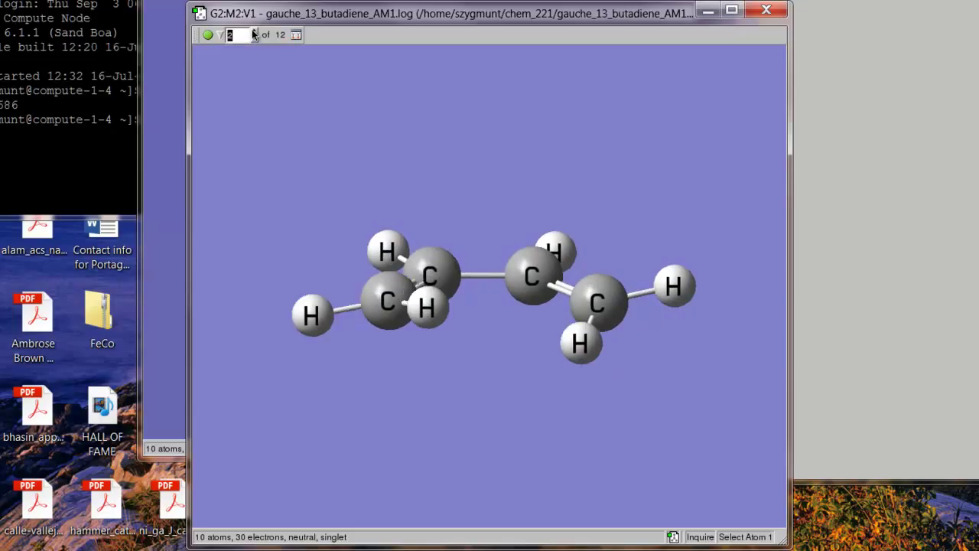
pyautogui.click(254, 38)
pyautogui.click(254, 38)
pyautogui.click(254, 39)
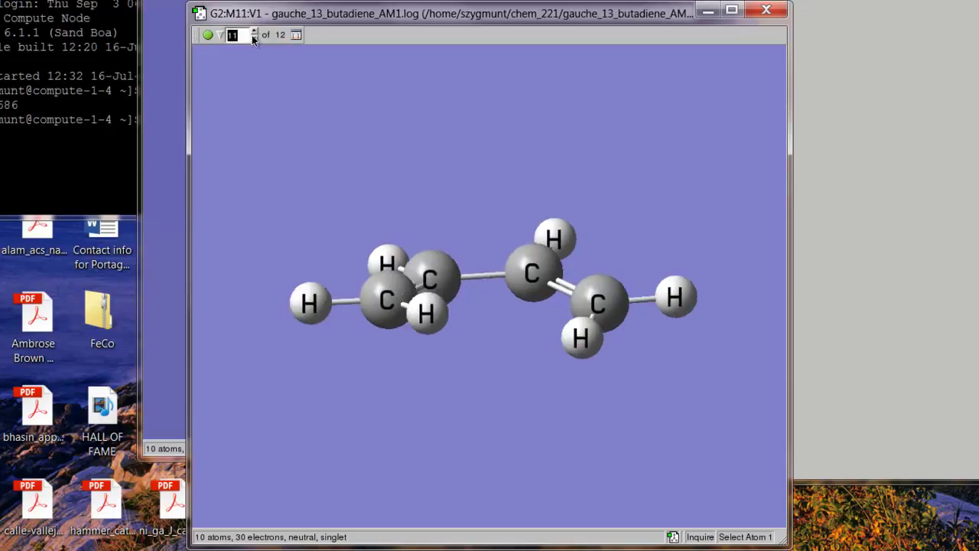
pyautogui.click(255, 32)
pyautogui.write('1')
pyautogui.press('Return')
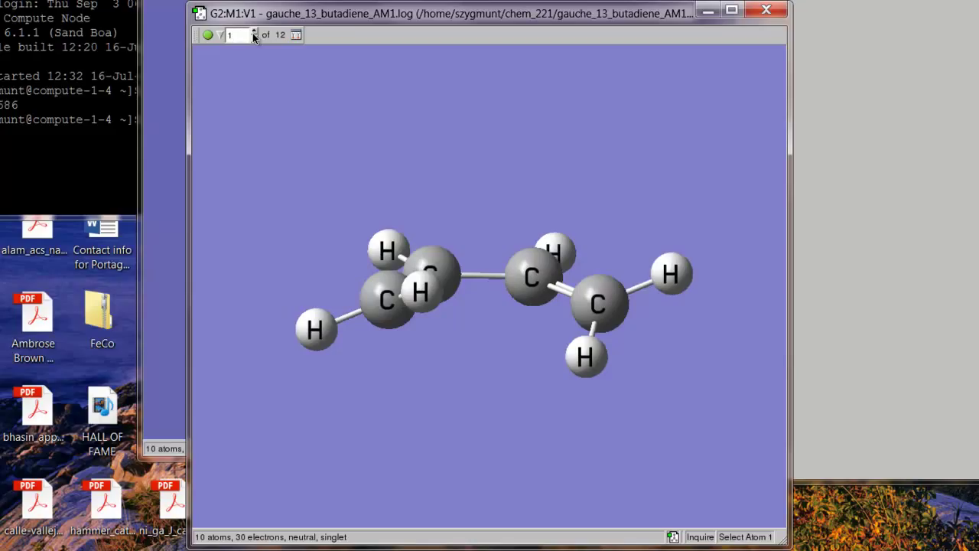
# - Step through the optimization frames to the final geometry, frame 12 of 12
pyautogui.click(254, 32)
pyautogui.click(254, 32)
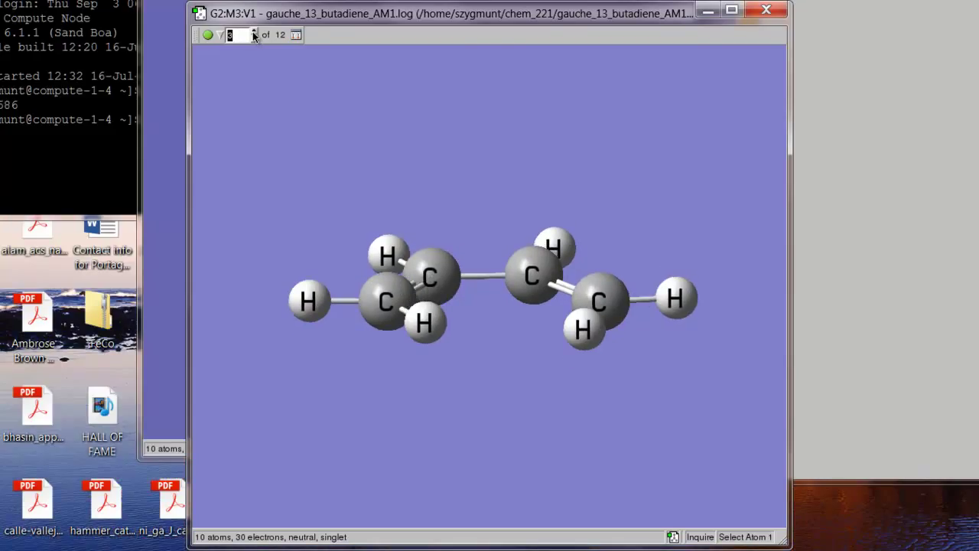
pyautogui.click(255, 32)
pyautogui.click(255, 32)
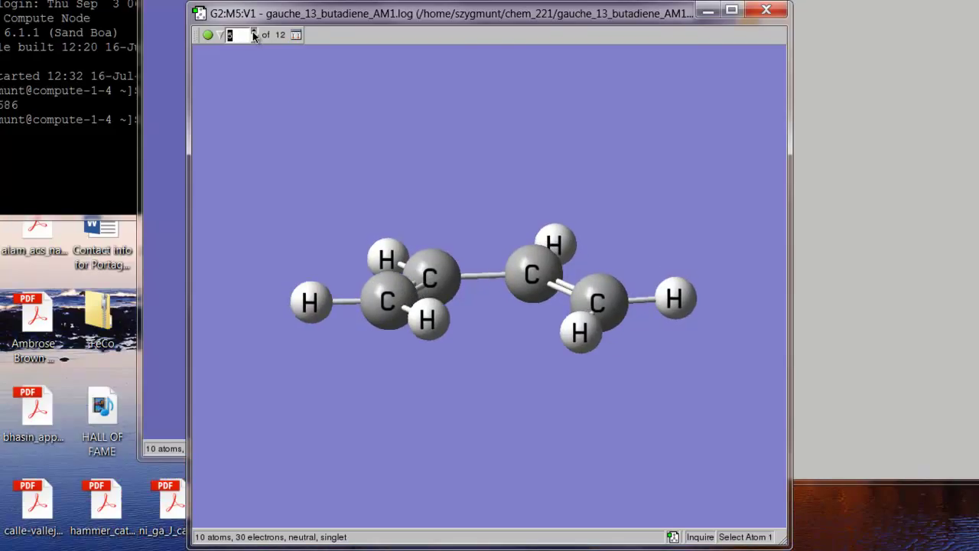
pyautogui.click(254, 32)
pyautogui.click(254, 32)
pyautogui.click(255, 38)
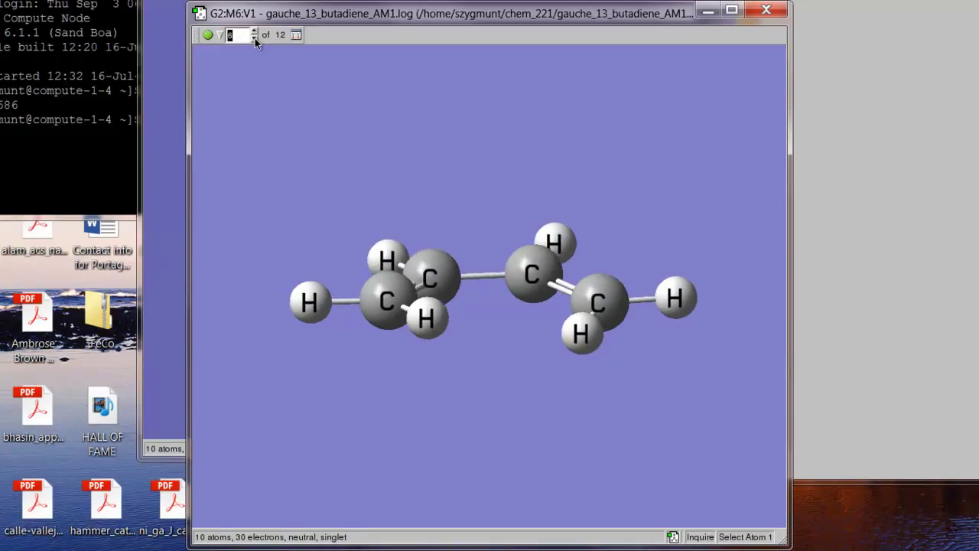
pyautogui.click(255, 38)
pyautogui.click(255, 38)
pyautogui.click(255, 38)
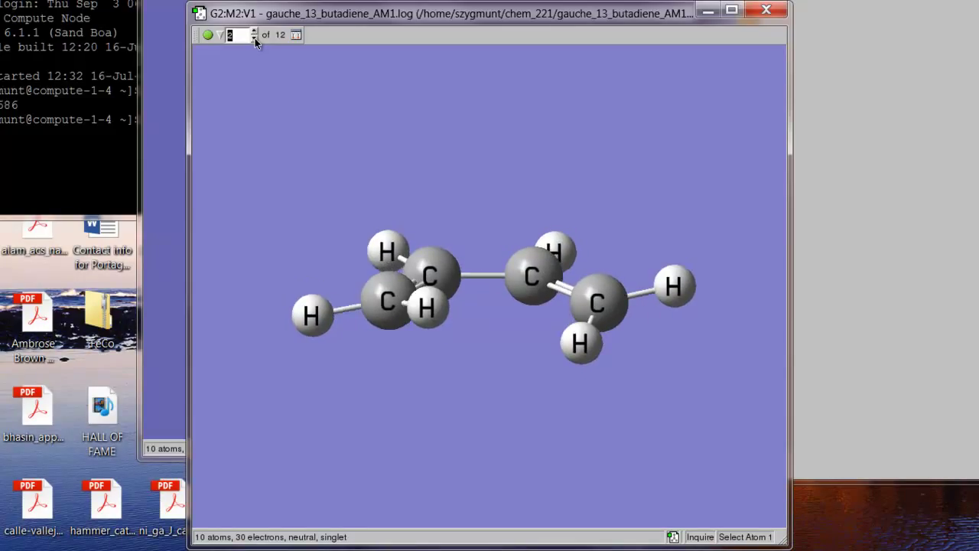
pyautogui.click(255, 33)
pyautogui.click(255, 32)
pyautogui.click(255, 32)
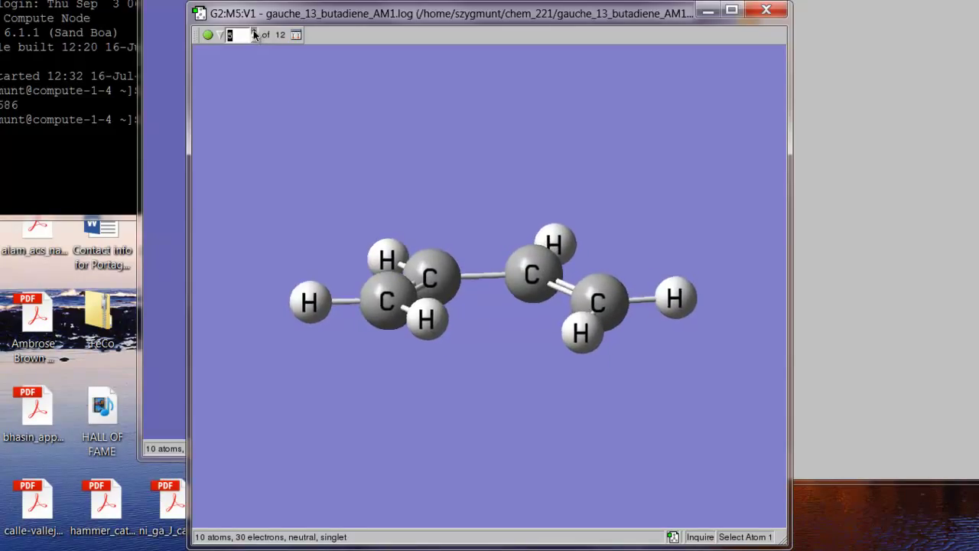
pyautogui.click(254, 32)
pyautogui.click(254, 32)
pyautogui.click(254, 32)
pyautogui.click(255, 33)
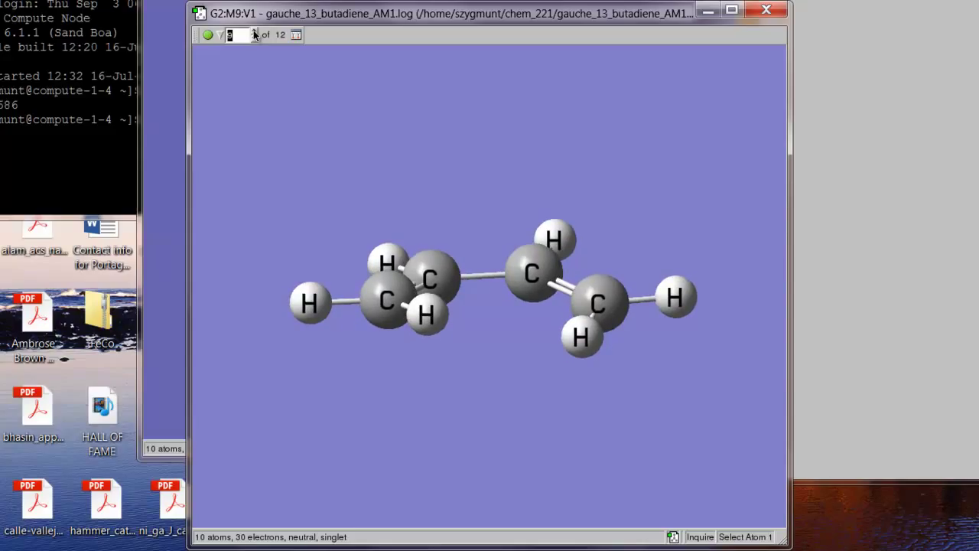
pyautogui.click(255, 32)
pyautogui.click(255, 32)
pyautogui.click(255, 32)
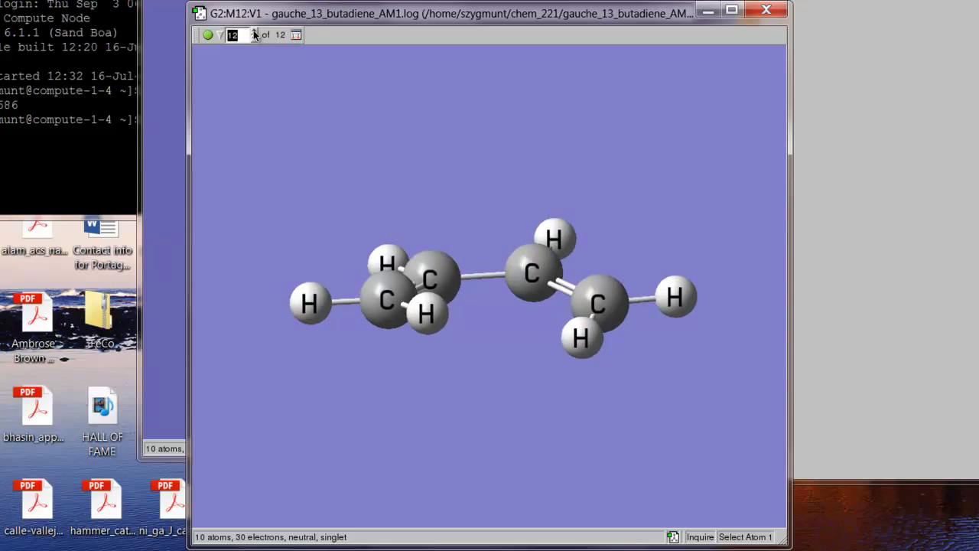
pyautogui.moveTo(417, 227)
pyautogui.mouseDown()
pyautogui.moveTo(411, 207)
pyautogui.moveTo(409, 223)
pyautogui.moveTo(460, 212)
pyautogui.moveTo(500, 219)
pyautogui.moveTo(421, 216)
pyautogui.moveTo(436, 218)
pyautogui.moveTo(417, 218)
pyautogui.moveTo(417, 233)
pyautogui.moveTo(421, 217)
pyautogui.mouseUp()
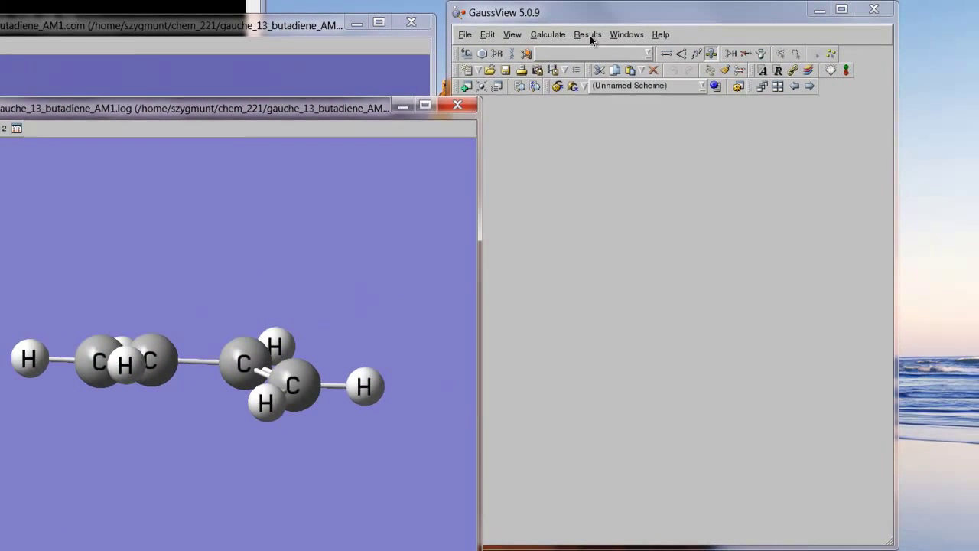
# - Display the vibration list beside the molecule and confirm mode 1 is a positive 53.32
pyautogui.click(587, 34)
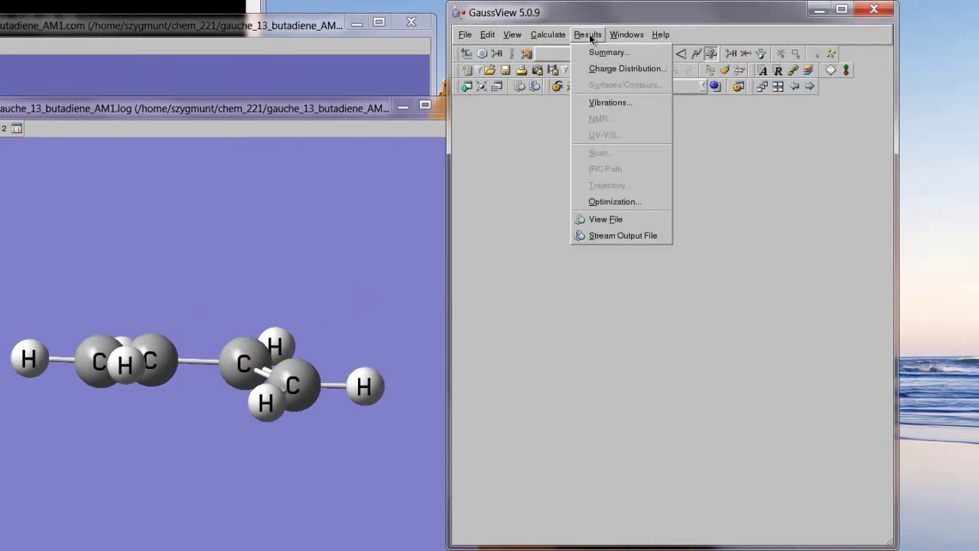
pyautogui.click(612, 102)
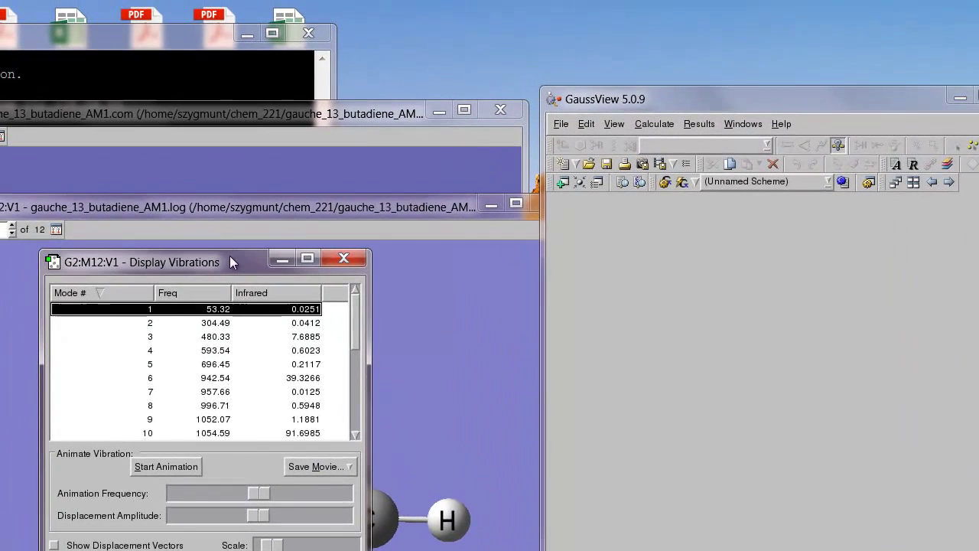
pyautogui.moveTo(229, 258); pyautogui.dragTo(749, 183)
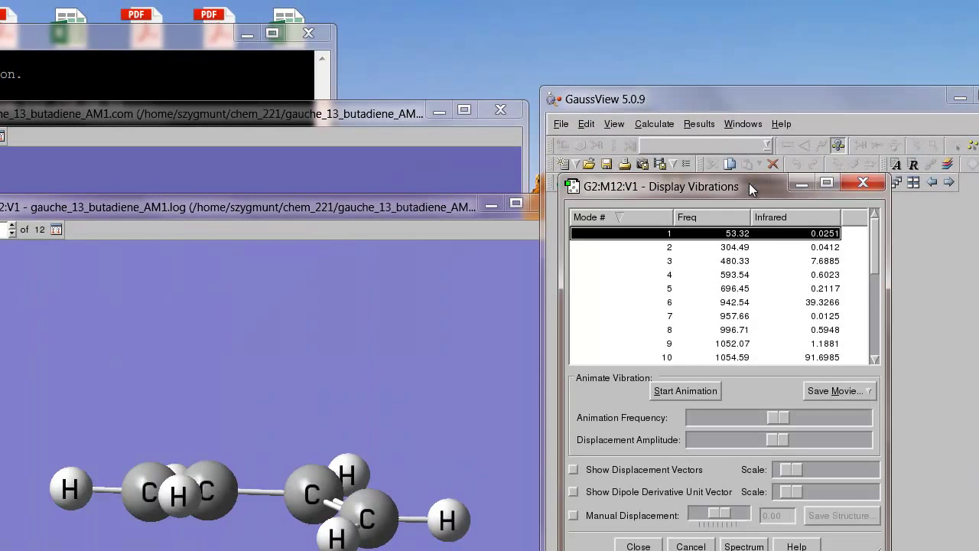
pyautogui.press('Down')
pyautogui.press('Down')
pyautogui.press('Down')
pyautogui.press('Down')
pyautogui.press('Down')
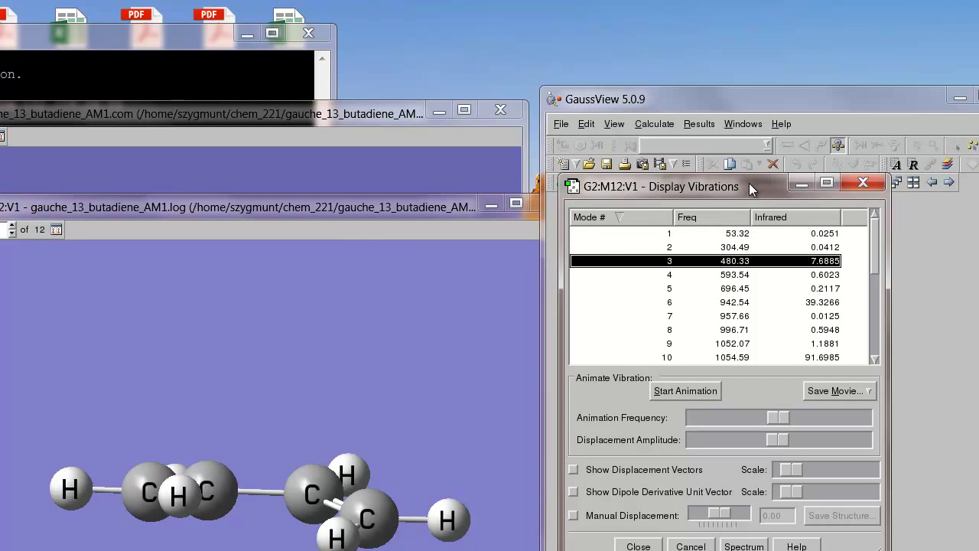
pyautogui.press('Down')
pyautogui.press('Up')
pyautogui.press('Up')
pyautogui.press('Up')
pyautogui.press('Up')
pyautogui.press('Up')
pyautogui.press('Up')
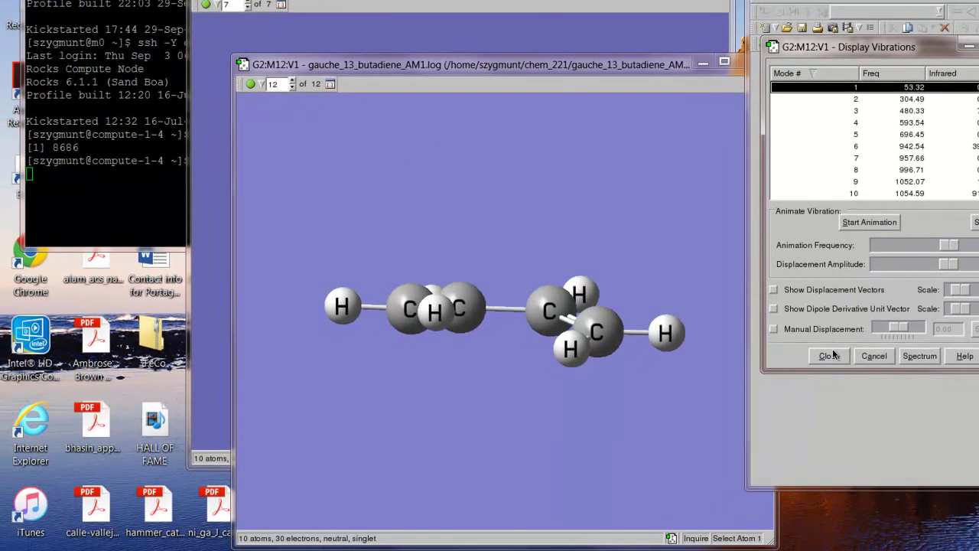
# - Close the vibration list and rotate the optimized gauche butadiene to inspect its non-planar shape
pyautogui.click(829, 356)
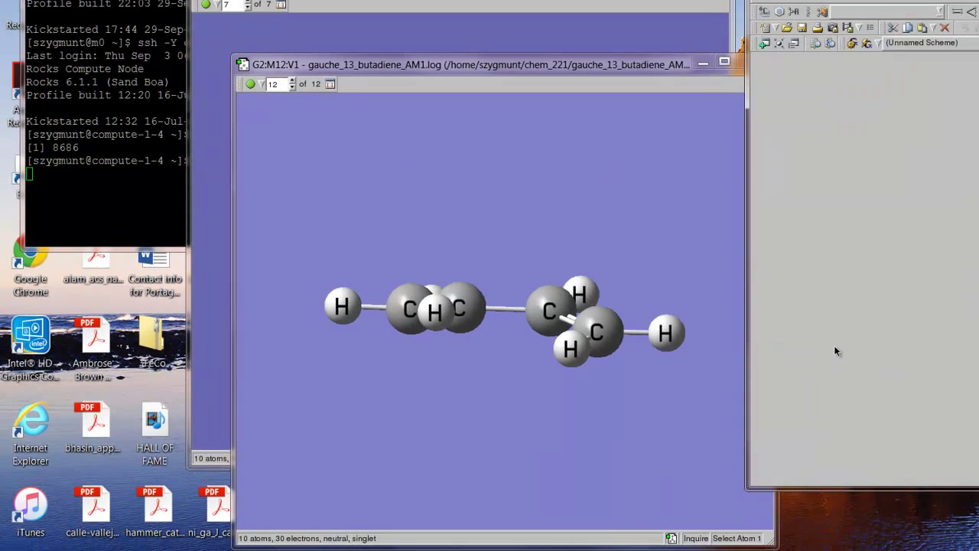
pyautogui.moveTo(550, 350); pyautogui.dragTo(532, 373)
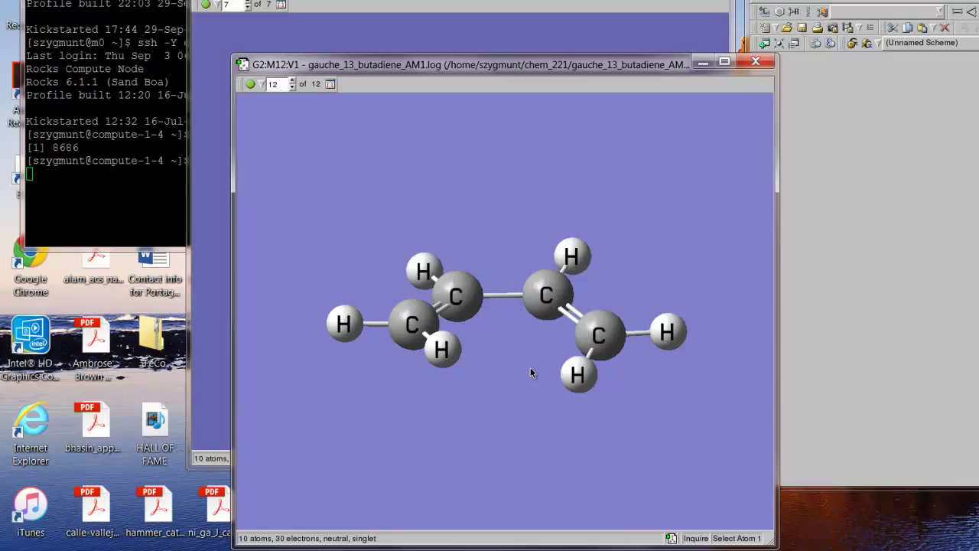
pyautogui.moveTo(531, 367)
pyautogui.mouseDown()
pyautogui.moveTo(529, 343)
pyautogui.moveTo(532, 368)
pyautogui.mouseUp()
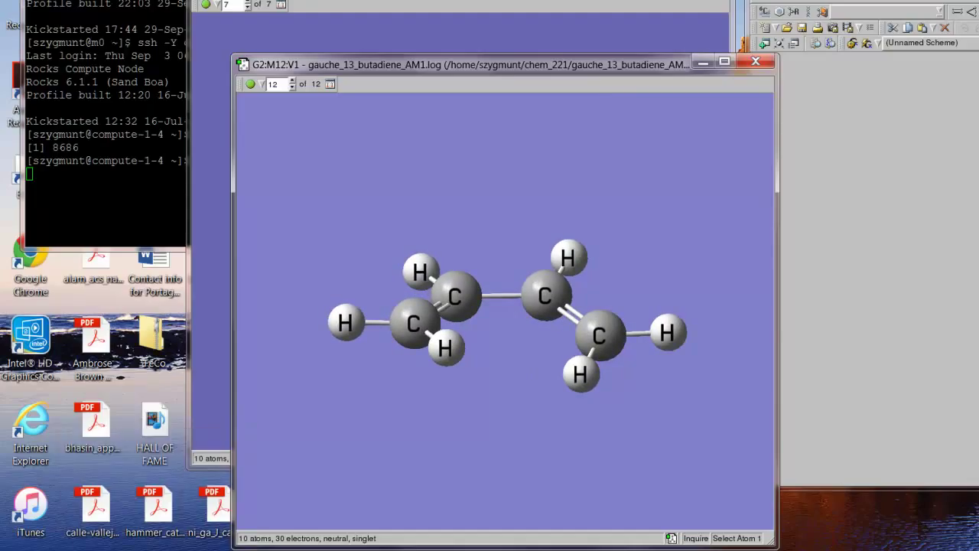
# - Launch Excel 2013 and open the recent workbook 1_3_butadiene_cis_trans
pyautogui.press('super')
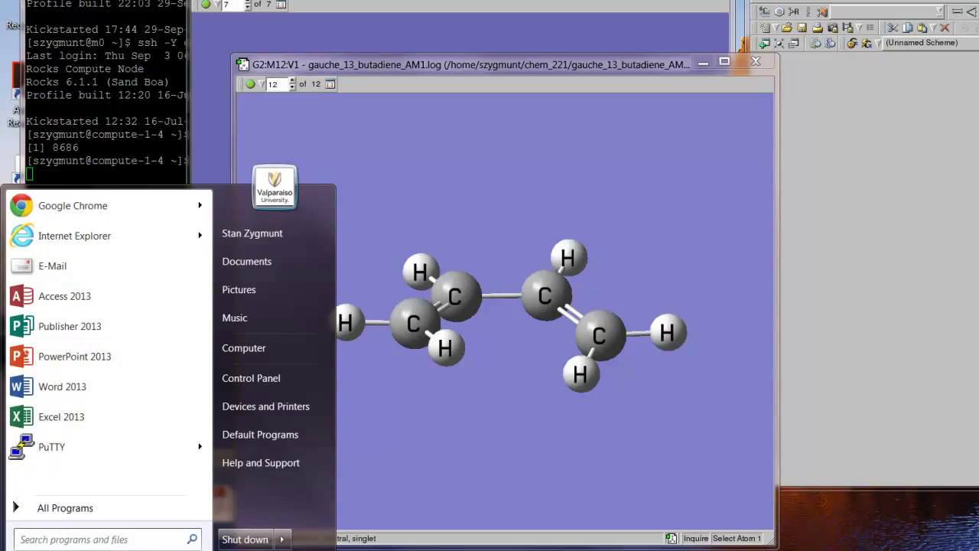
pyautogui.click(98, 415)
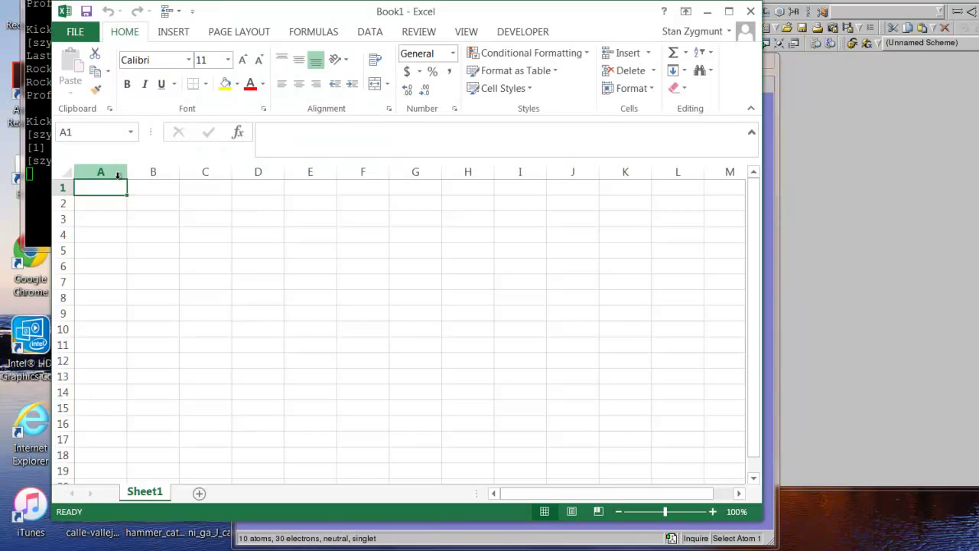
pyautogui.click(86, 34)
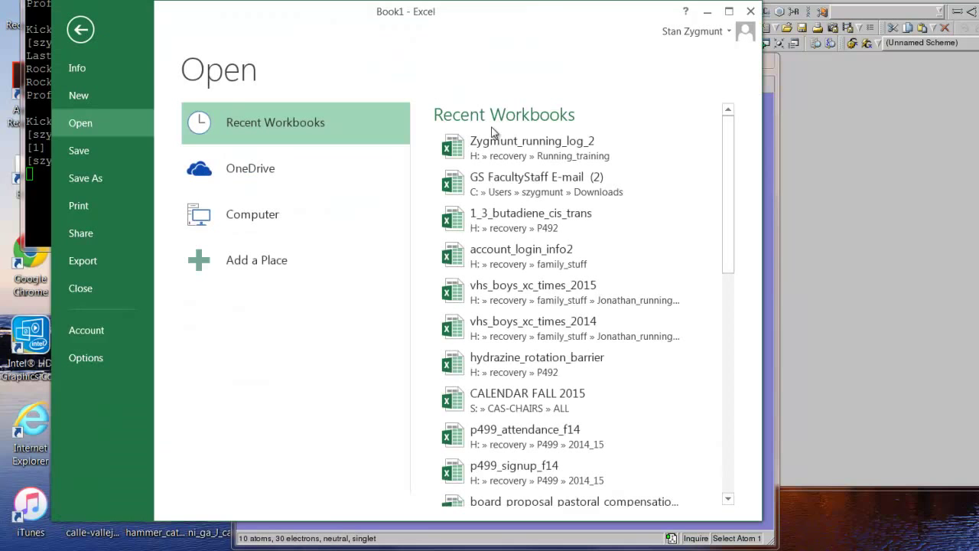
pyautogui.click(527, 214)
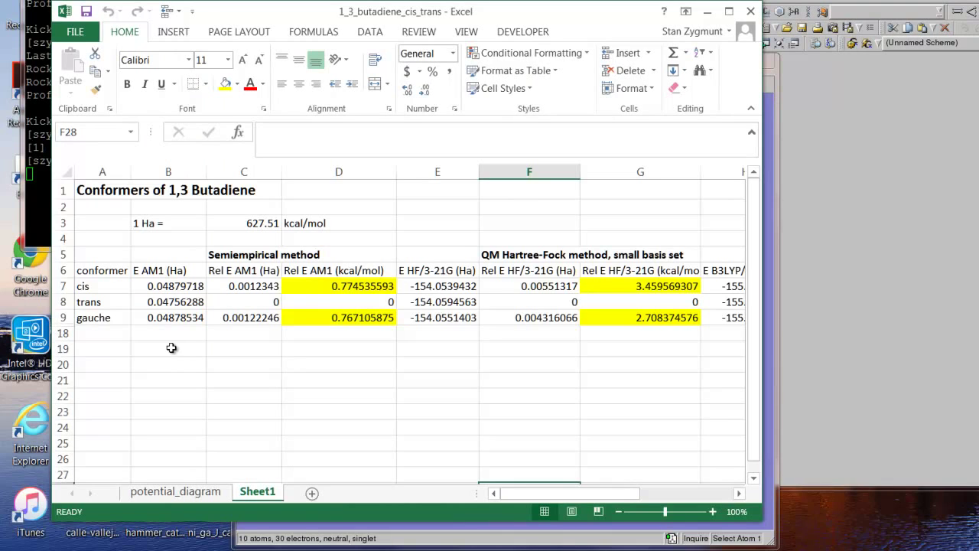
# - Review the cis, trans and gauche AM1 energies, relative-energy formulas and kcal/mol conversions
pyautogui.click(177, 302)
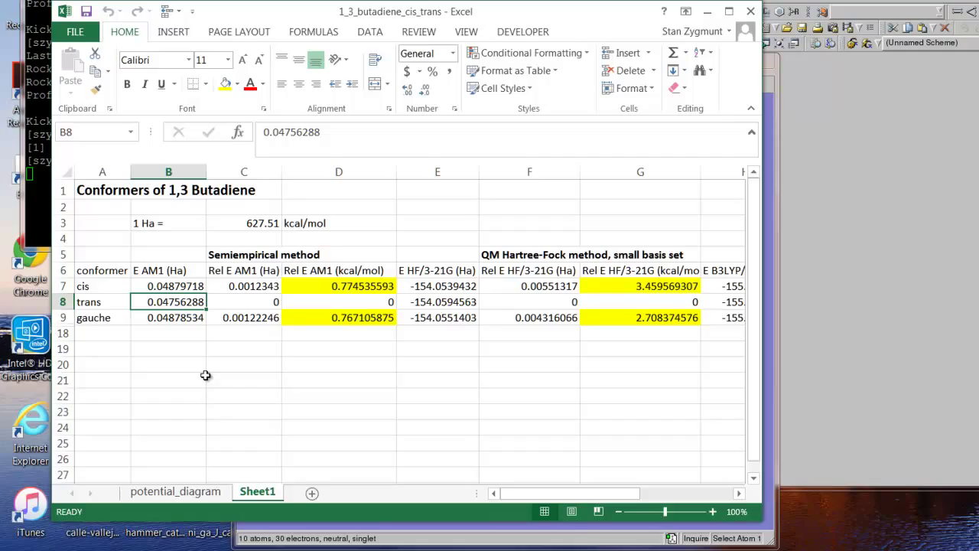
pyautogui.press('Up')
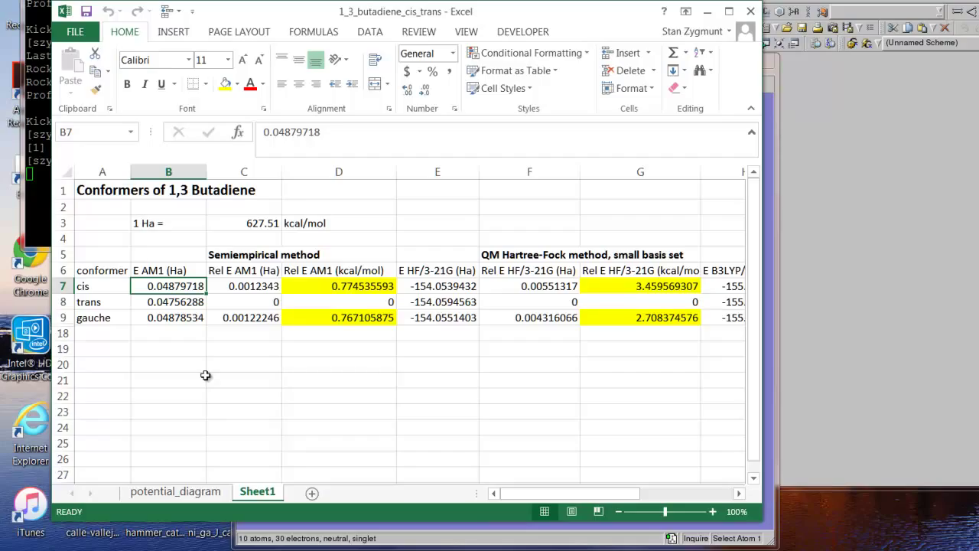
pyautogui.press('Down')
pyautogui.press('Down')
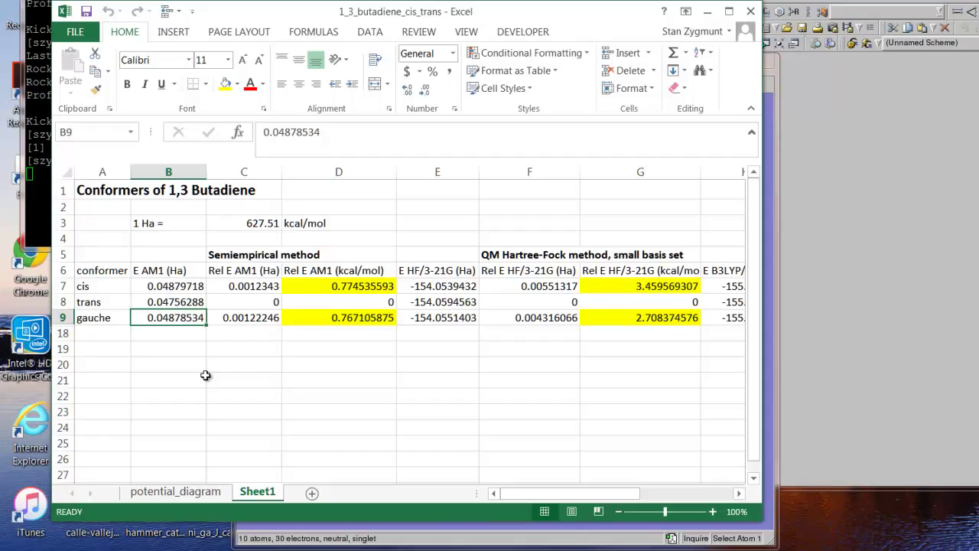
pyautogui.press('Right')
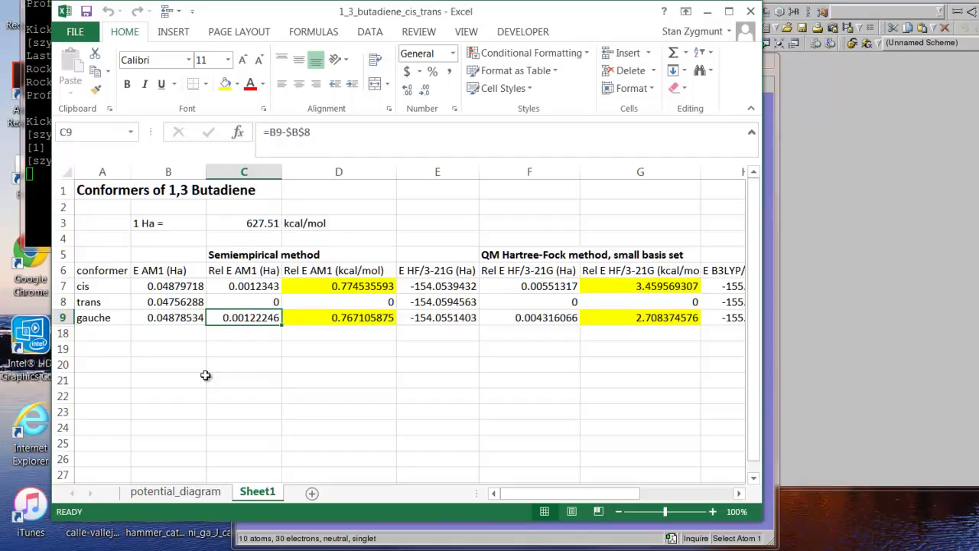
pyautogui.press('Up')
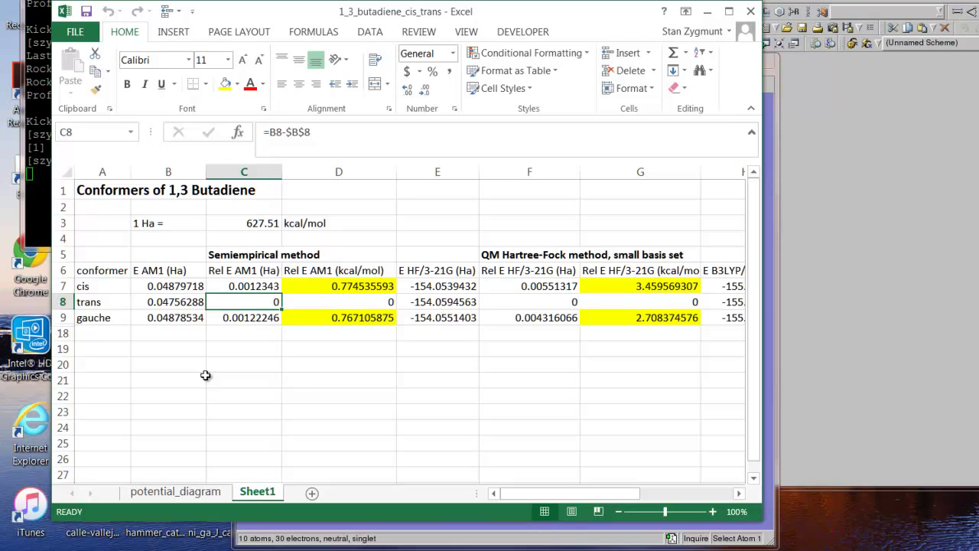
pyautogui.press('Left')
pyautogui.press('Right')
pyautogui.press('Right')
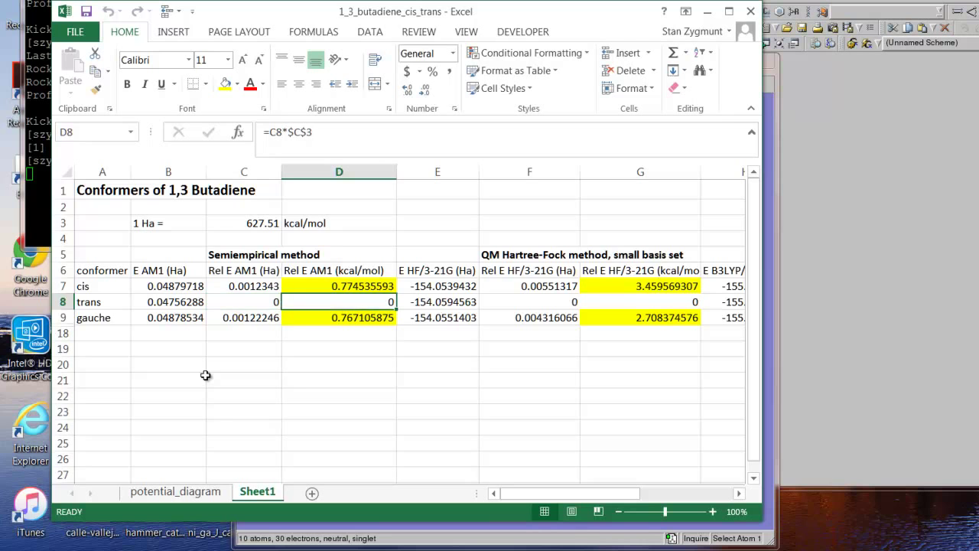
pyautogui.press('Up')
pyautogui.press('Down')
pyautogui.press('Down')
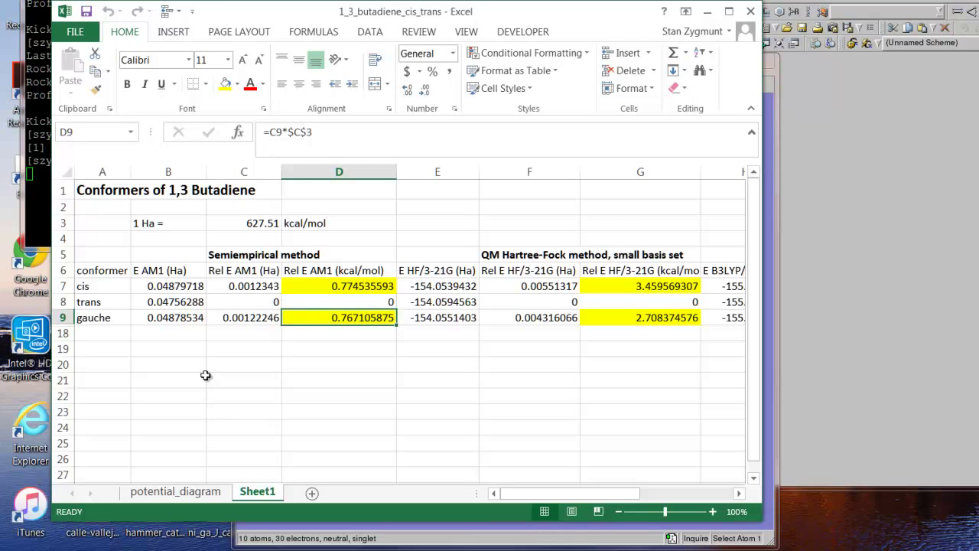
pyautogui.press('Up')
pyautogui.press('Up')
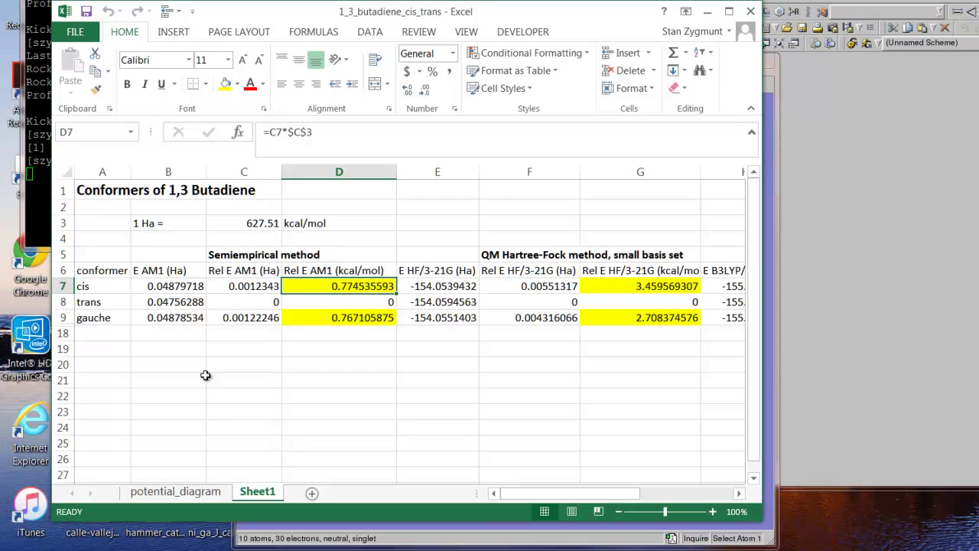
pyautogui.press('Down')
pyautogui.press('Down')
pyautogui.press('Up')
pyautogui.press('Up')
pyautogui.press('Right')
pyautogui.press('Right')
pyautogui.press('Right')
pyautogui.press('Right')
pyautogui.press('Right')
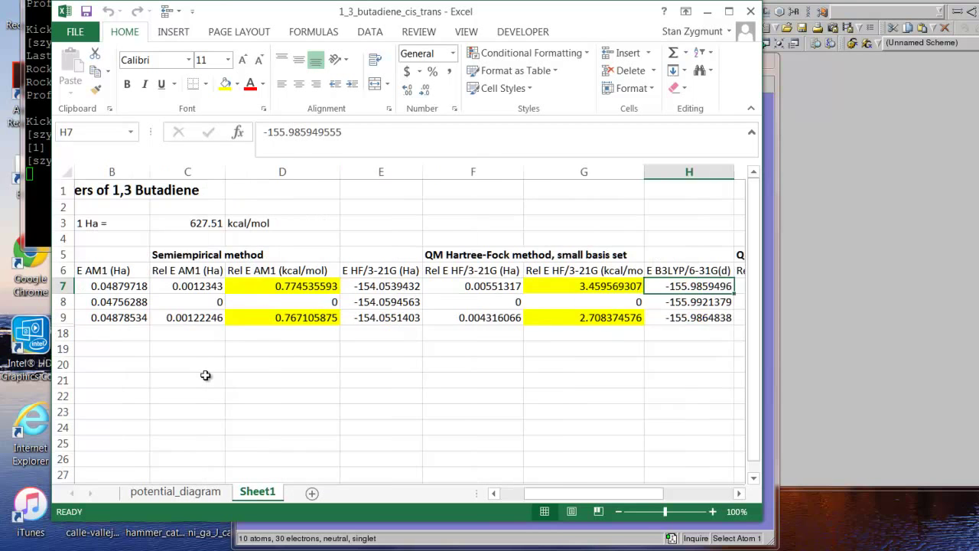
pyautogui.press('Left')
pyautogui.press('Left')
pyautogui.press('Left')
pyautogui.press('Left')
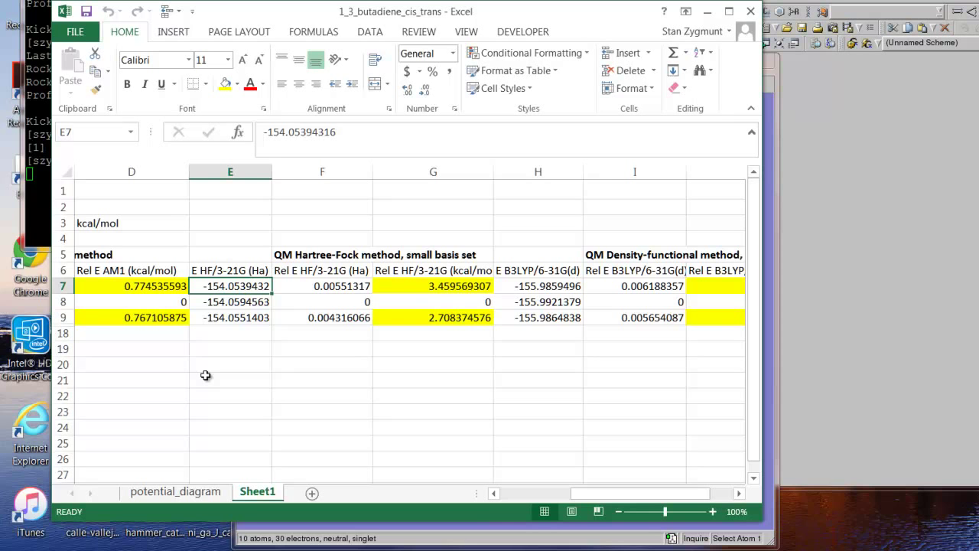
pyautogui.press('Down')
pyautogui.press('Left')
pyautogui.press('Left')
pyautogui.press('Left')
pyautogui.press('Left')
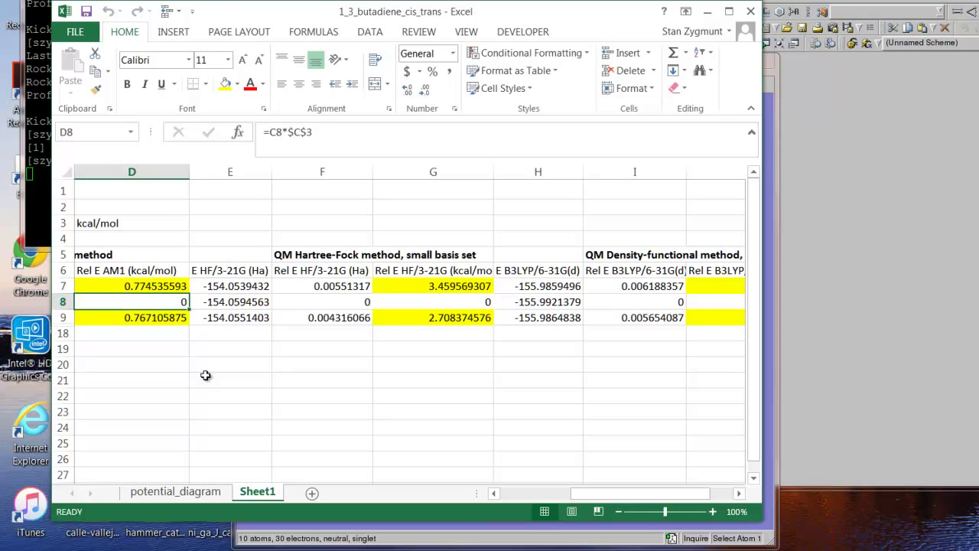
pyautogui.press('Right')
pyautogui.press('Right')
pyautogui.press('Right')
pyautogui.press('Right')
pyautogui.press('Right')
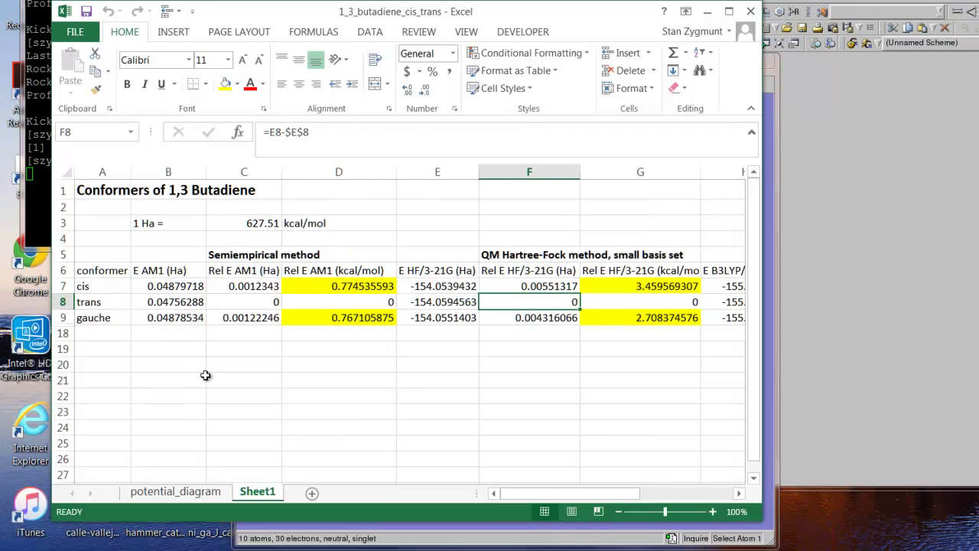
pyautogui.press('Right')
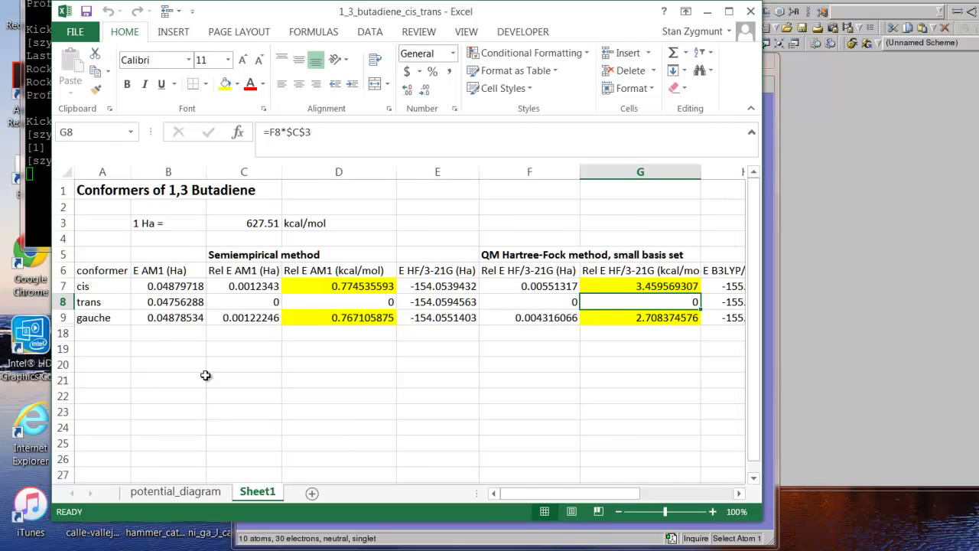
pyautogui.press('Up')
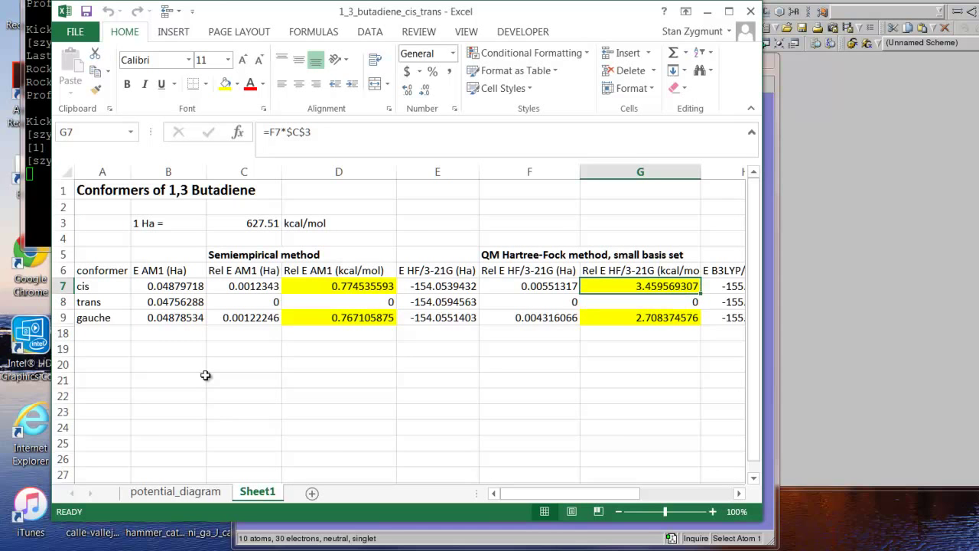
pyautogui.press('Down')
pyautogui.press('Down')
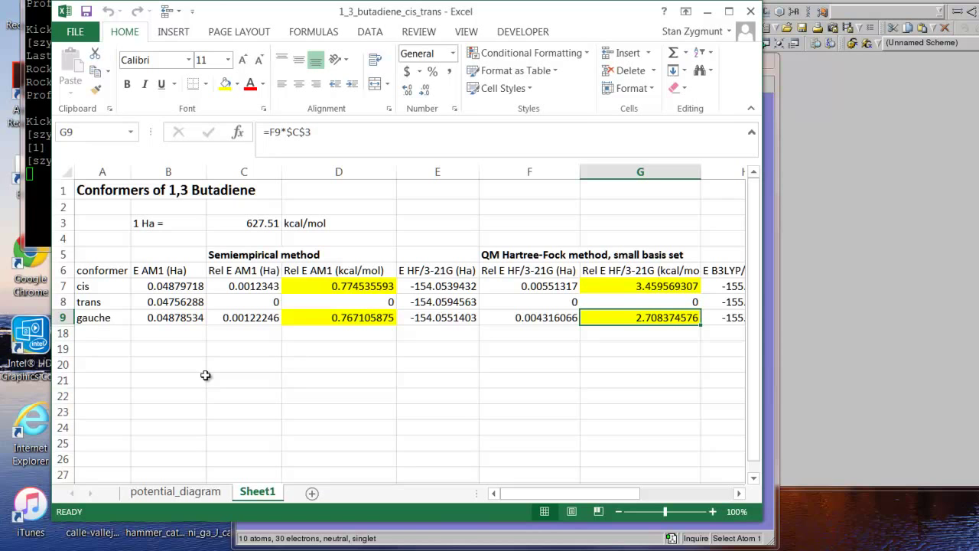
pyautogui.press('Left')
pyautogui.press('Left')
pyautogui.press('Left')
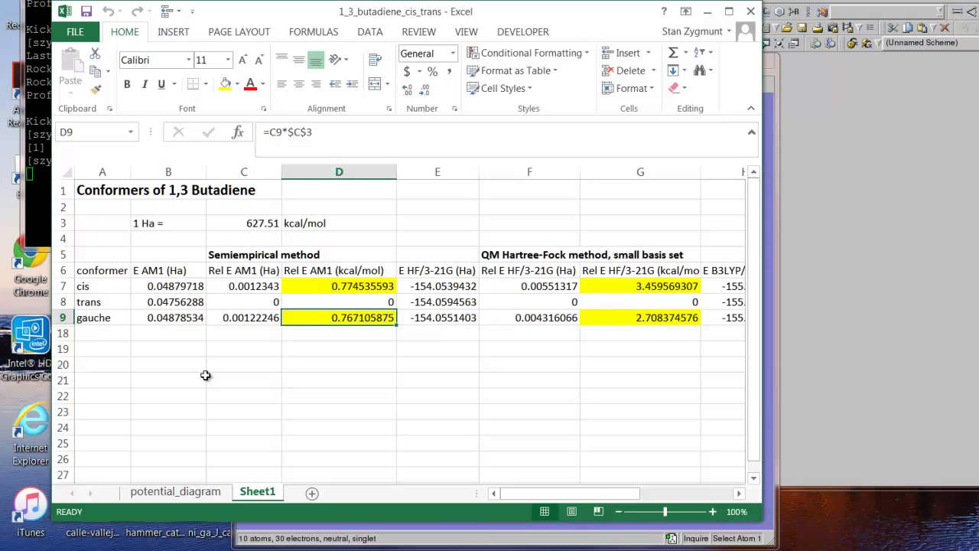
pyautogui.press('Right')
pyautogui.press('Right')
pyautogui.press('Right')
pyautogui.press('Right')
pyautogui.press('Right')
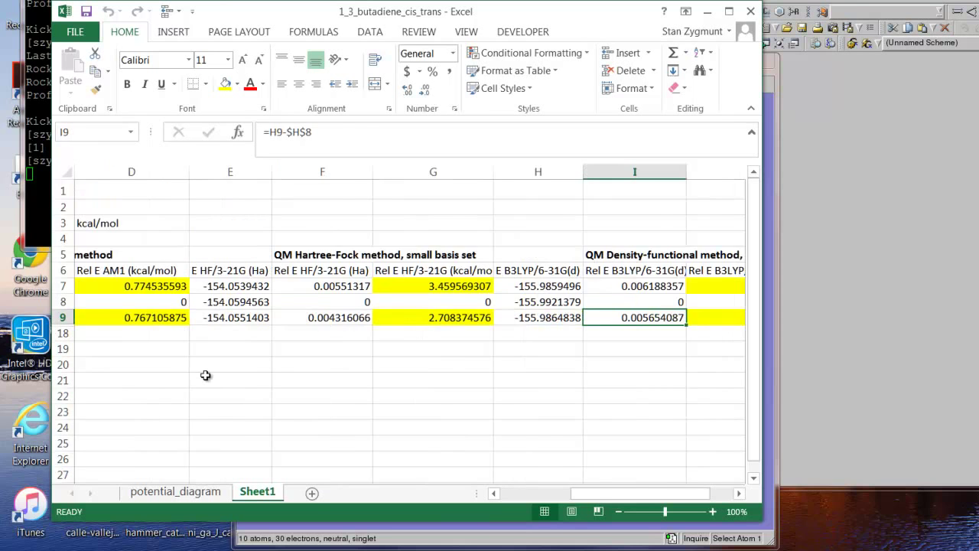
pyautogui.press('Right')
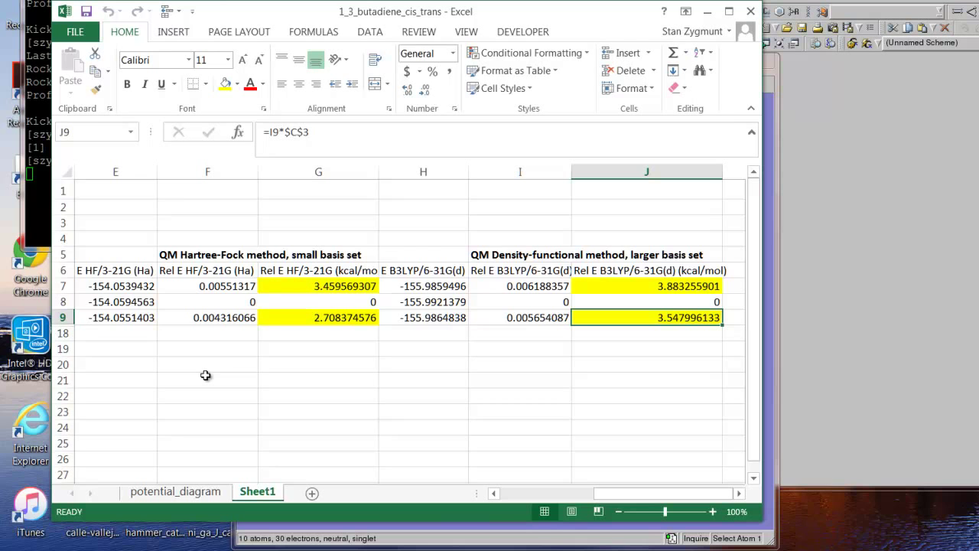
pyautogui.press('Left')
pyautogui.press('Left')
pyautogui.press('Left')
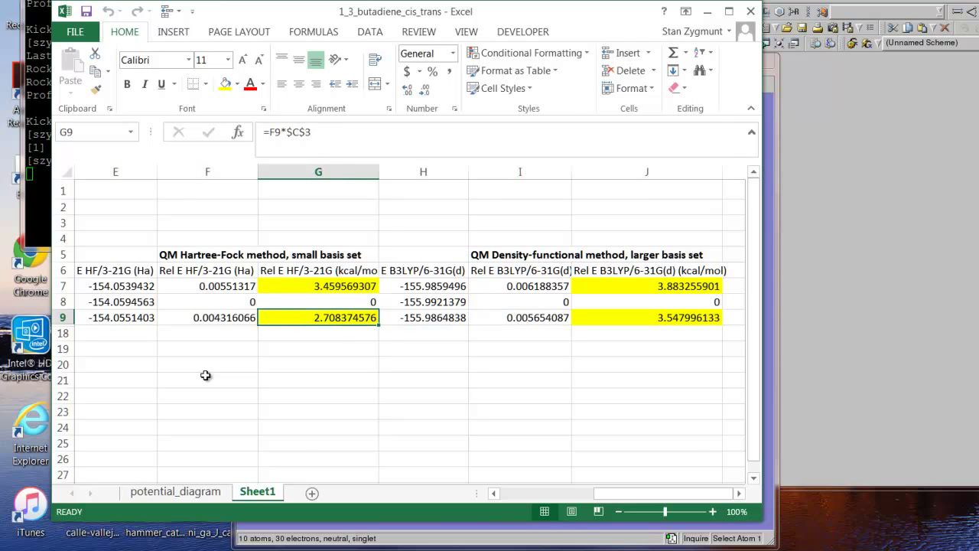
pyautogui.press('Right')
pyautogui.press('Right')
pyautogui.press('Right')
pyautogui.press('Right')
pyautogui.press('Left')
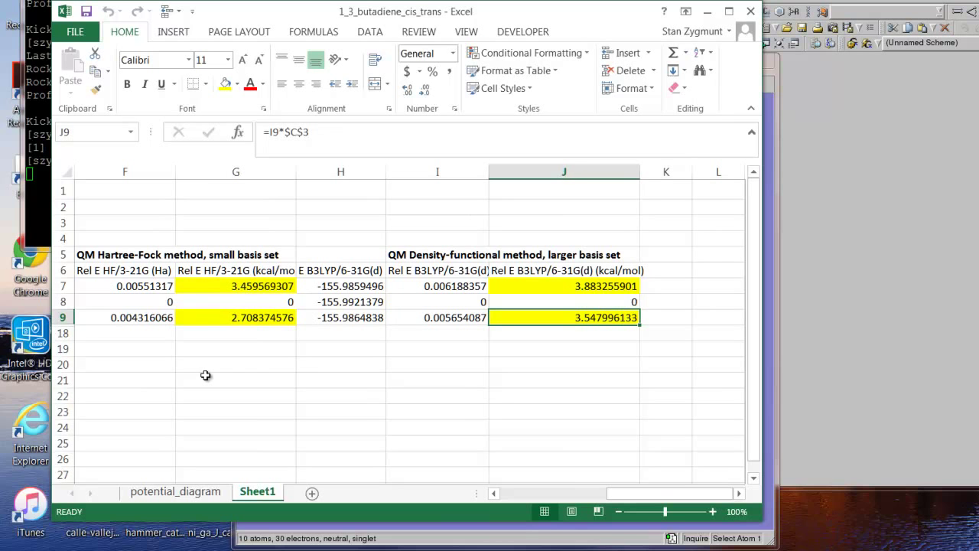
pyautogui.press('Up')
pyautogui.press('Up')
pyautogui.press('Down')
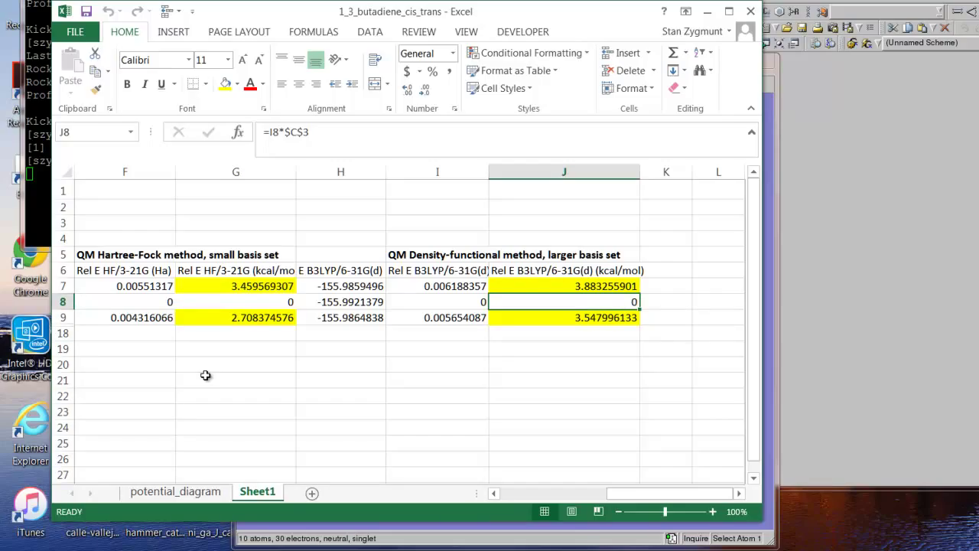
pyautogui.press('Left')
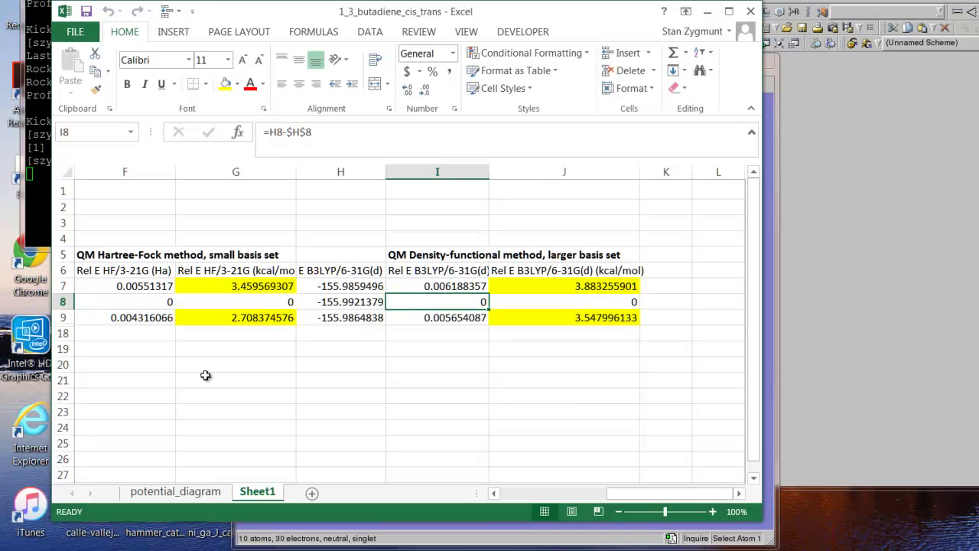
pyautogui.press('Left')
pyautogui.press('Left')
pyautogui.press('Left')
pyautogui.press('Left')
pyautogui.press('Left')
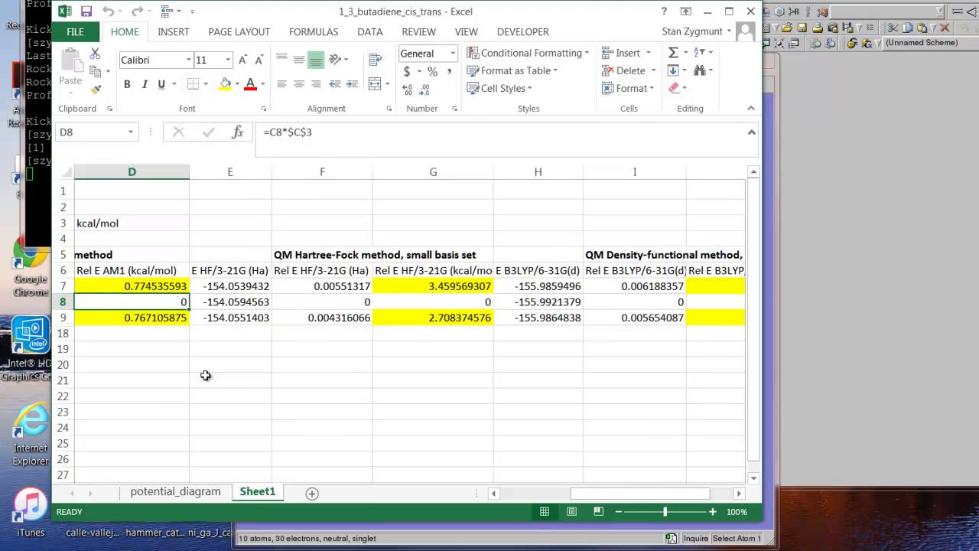
pyautogui.press('Left')
pyautogui.press('Left')
pyautogui.press('Left')
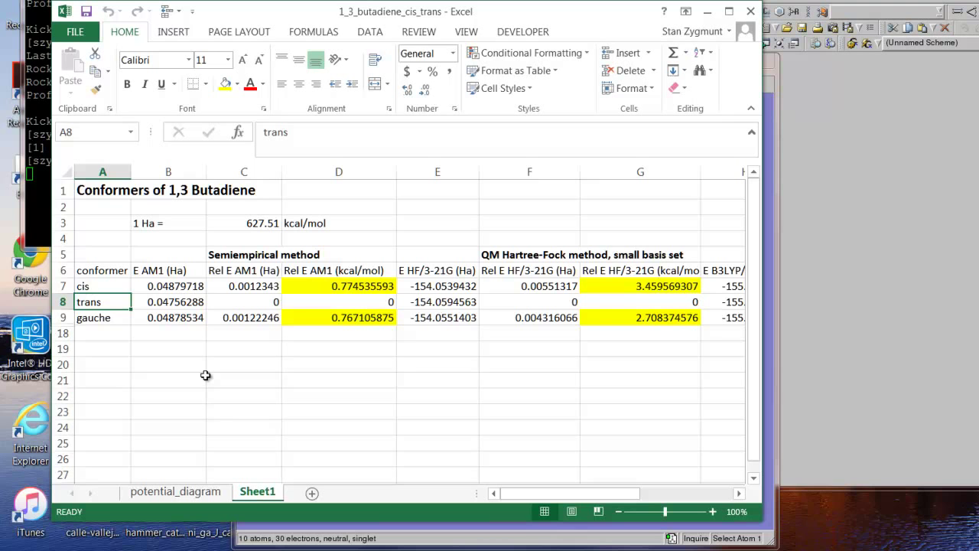
pyautogui.press('Right')
pyautogui.press('Right')
pyautogui.press('Right')
pyautogui.press('Right')
pyautogui.press('Right')
pyautogui.press('Right')
pyautogui.press('Right')
pyautogui.press('Right')
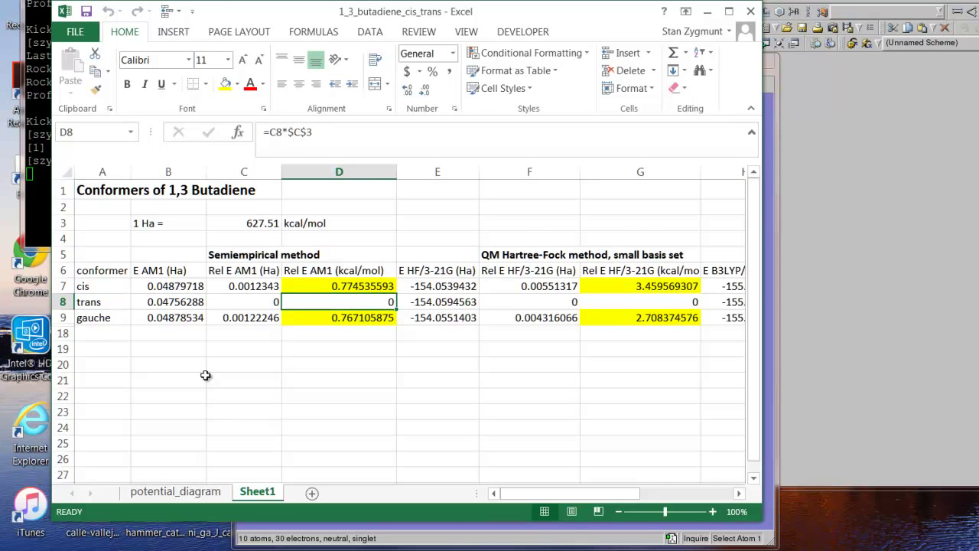
pyautogui.press('Right')
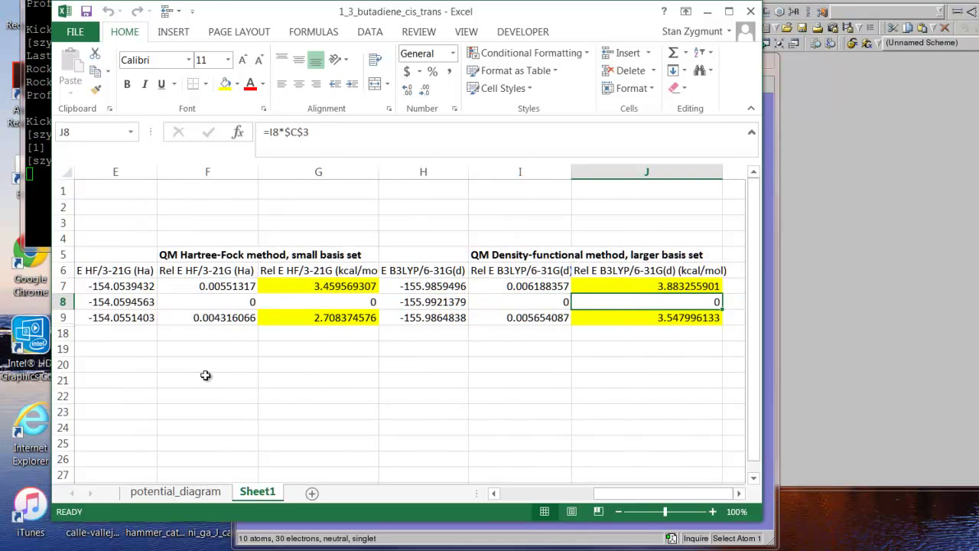